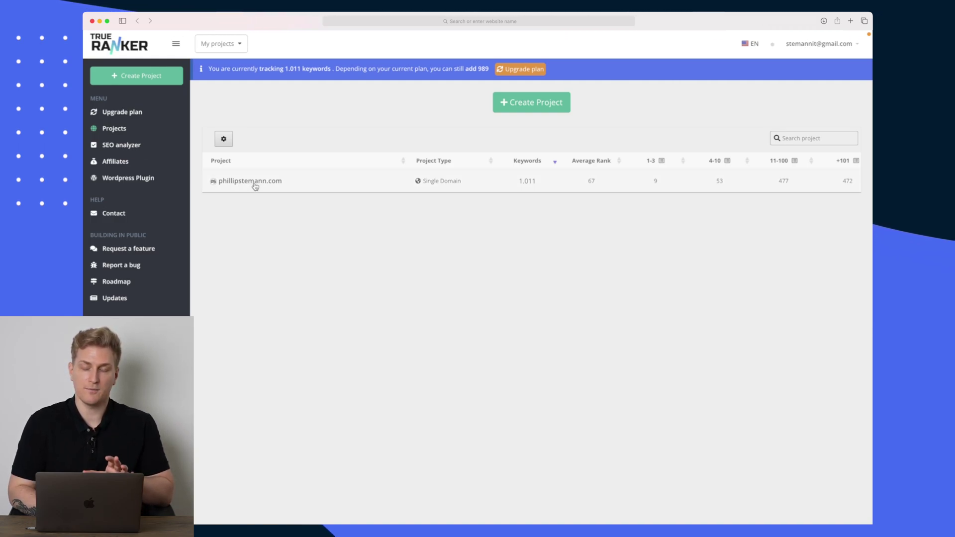
Open the phillipstemann.com project and scroll through its keyword table.
left_click(250, 181)
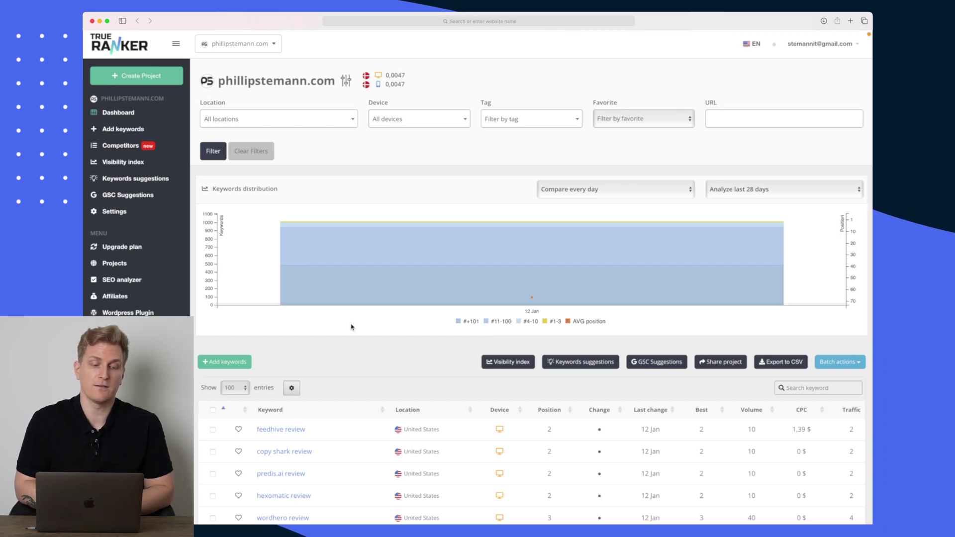
scroll(351, 327, "down", 6)
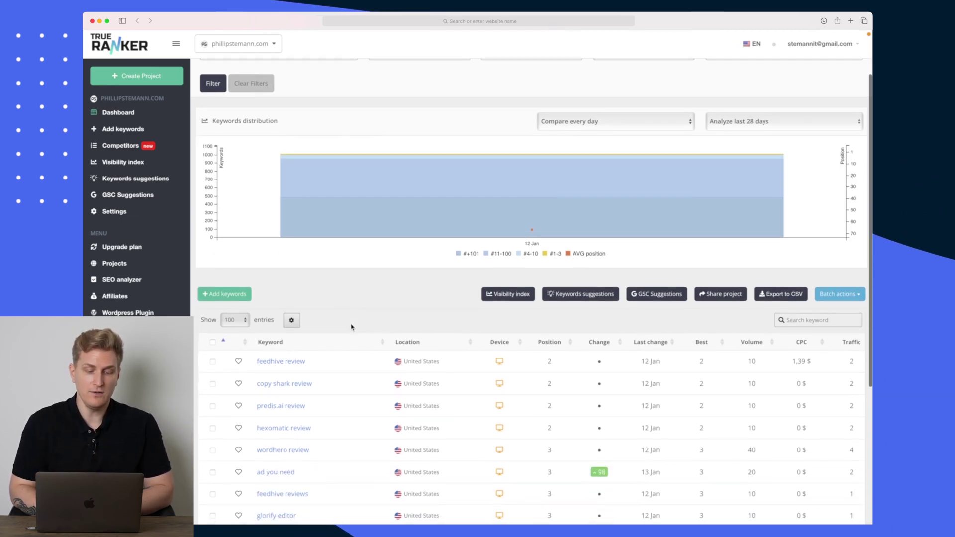
scroll(351, 327, "up", 5)
scroll(384, 247, "down", 5)
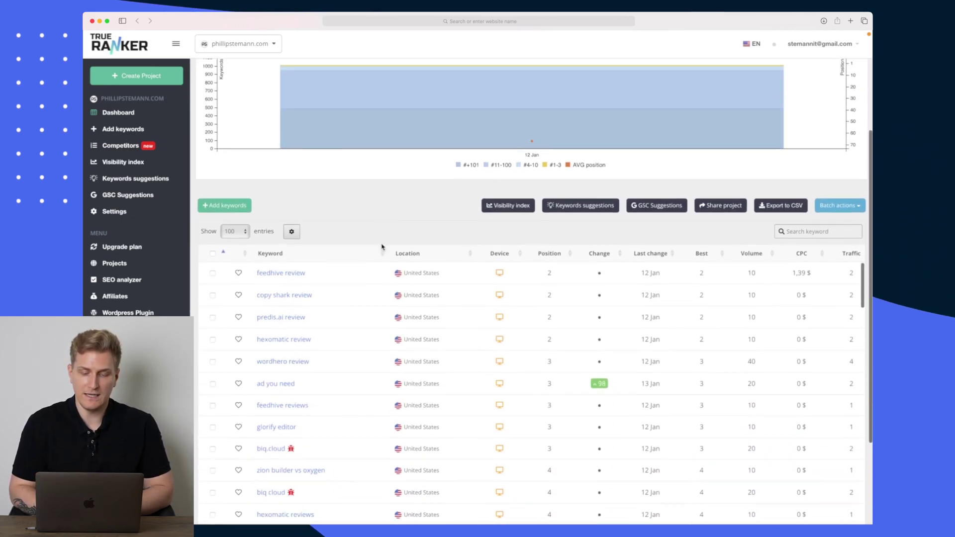
scroll(547, 198, "up", 1)
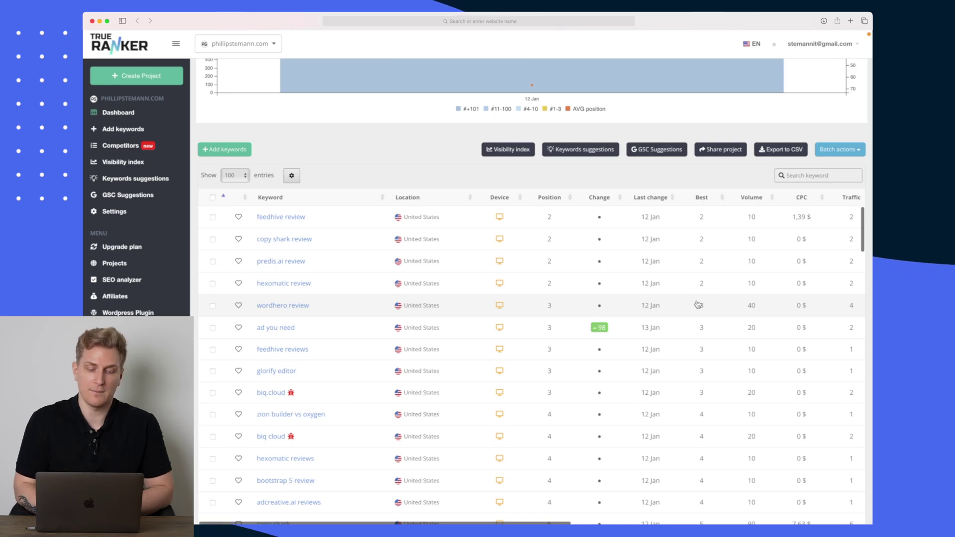
Scroll the keyword table sideways to reveal the remaining columns.
mouse_move(754, 206)
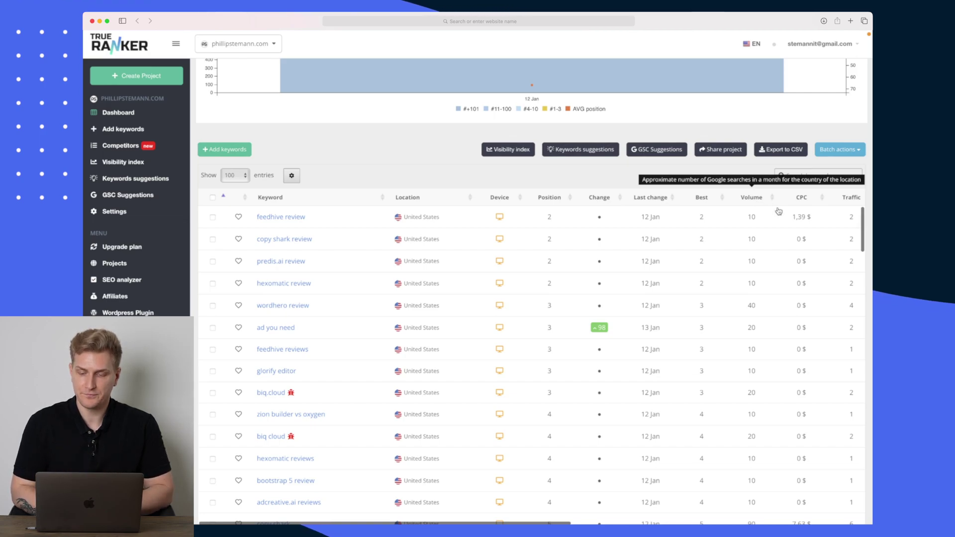
scroll(791, 248, "right", 3)
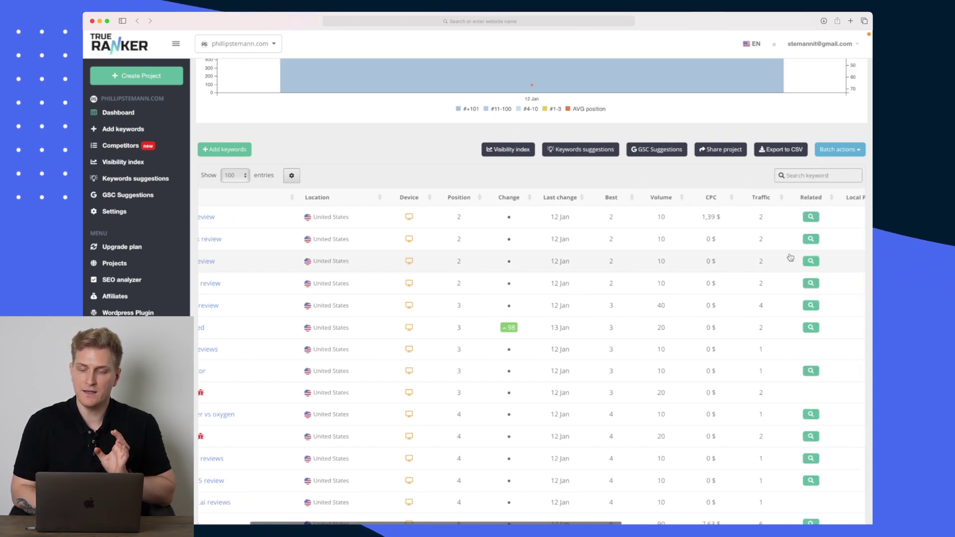
scroll(791, 257, "right", 8)
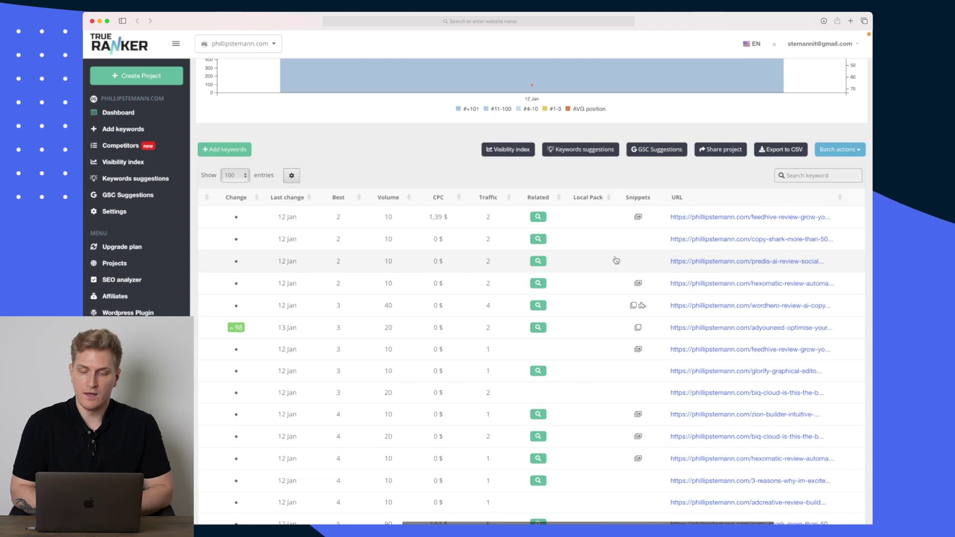
scroll(615, 260, "right", 1)
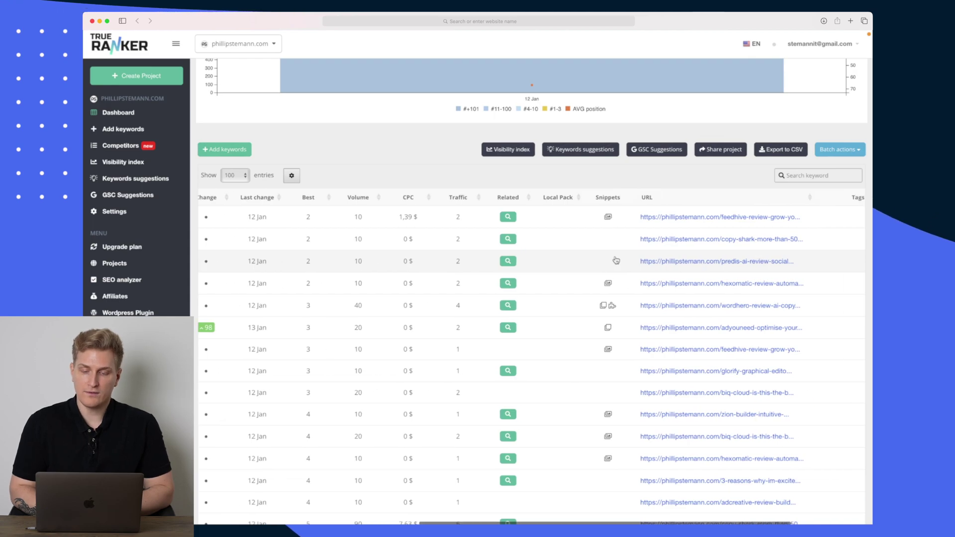
Open the feedhive review keyword details, try analyzing the top-ranked result, and dismiss the error.
left_click(592, 224)
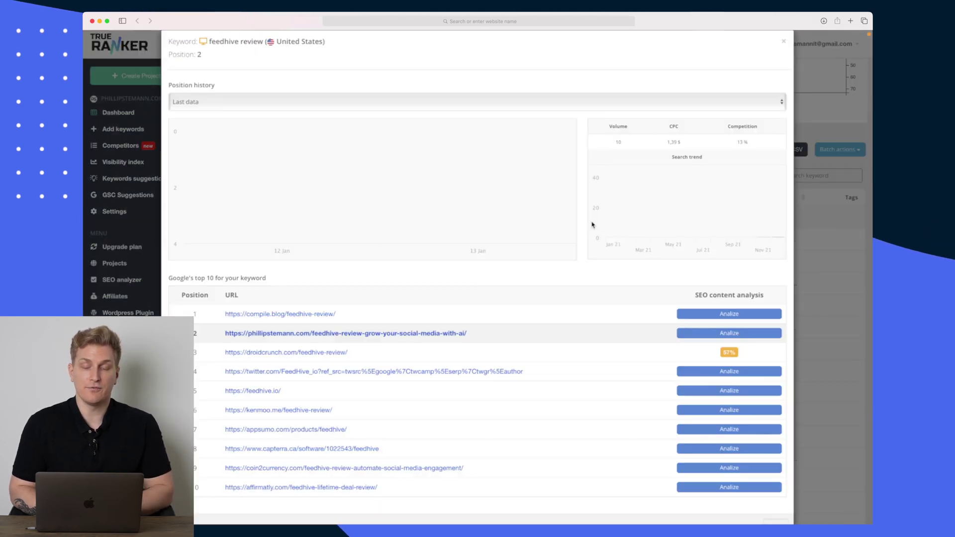
scroll(592, 225, "down", 1)
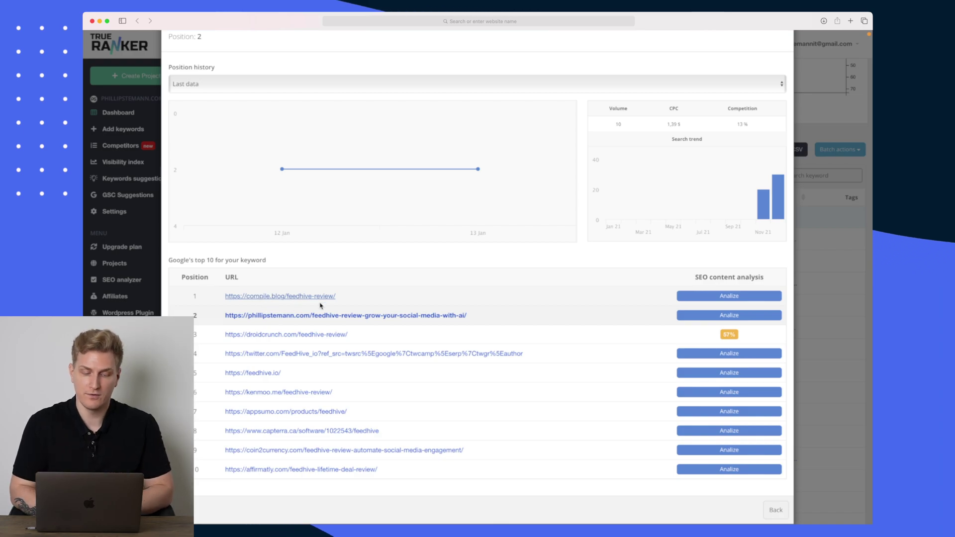
left_click(742, 297)
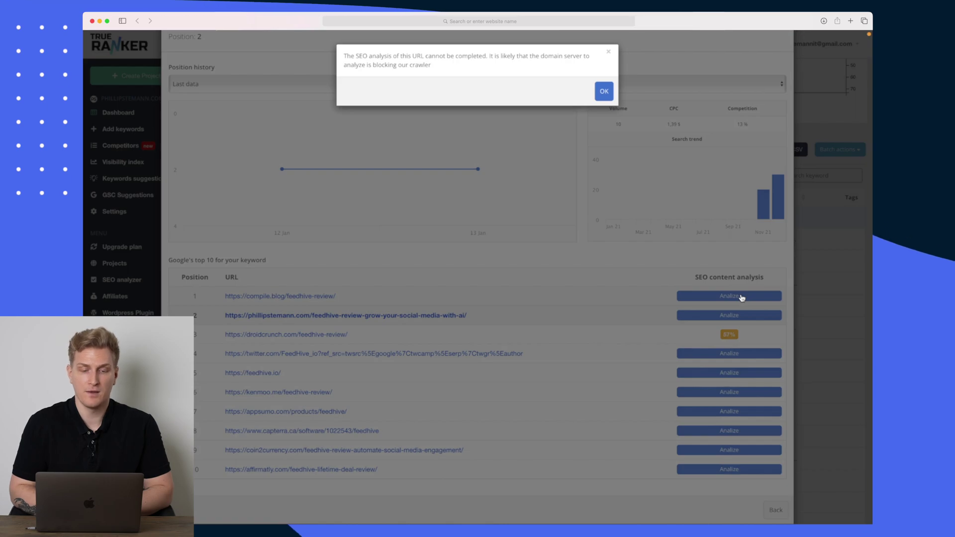
left_click(604, 92)
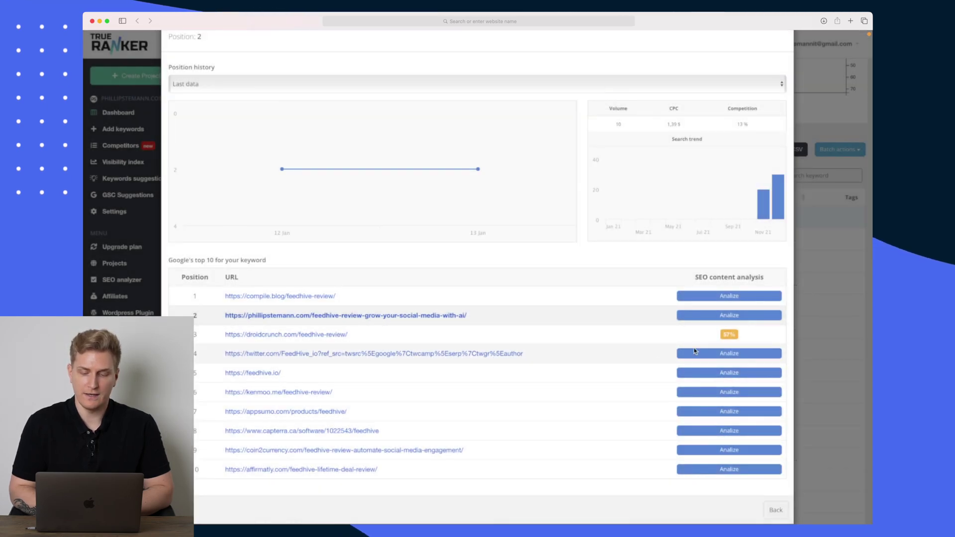
left_click(729, 336)
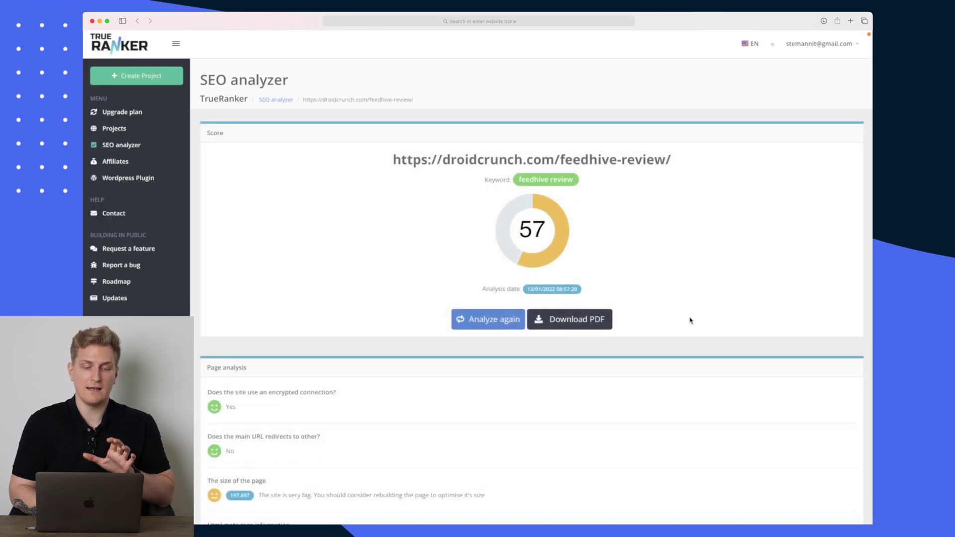
scroll(690, 320, "down", 2)
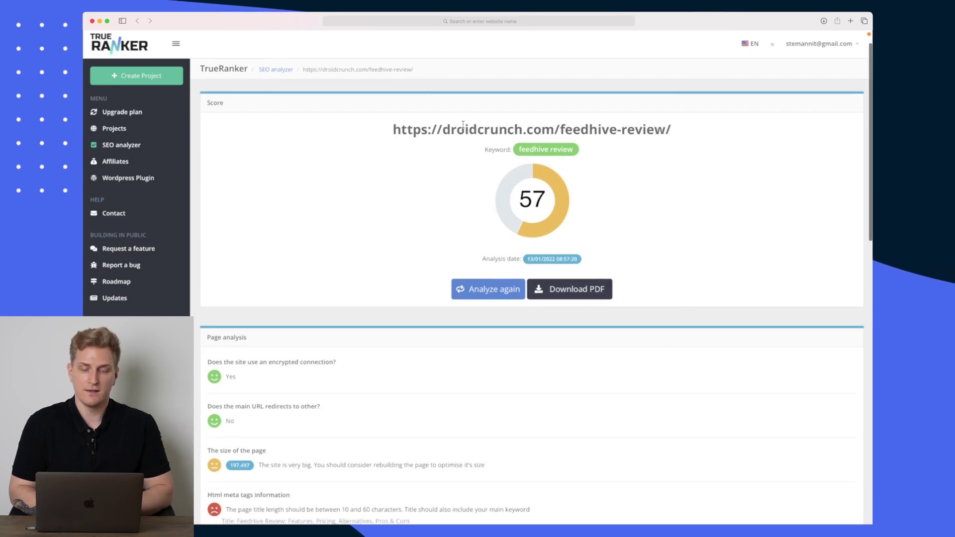
scroll(536, 185, "down", 3)
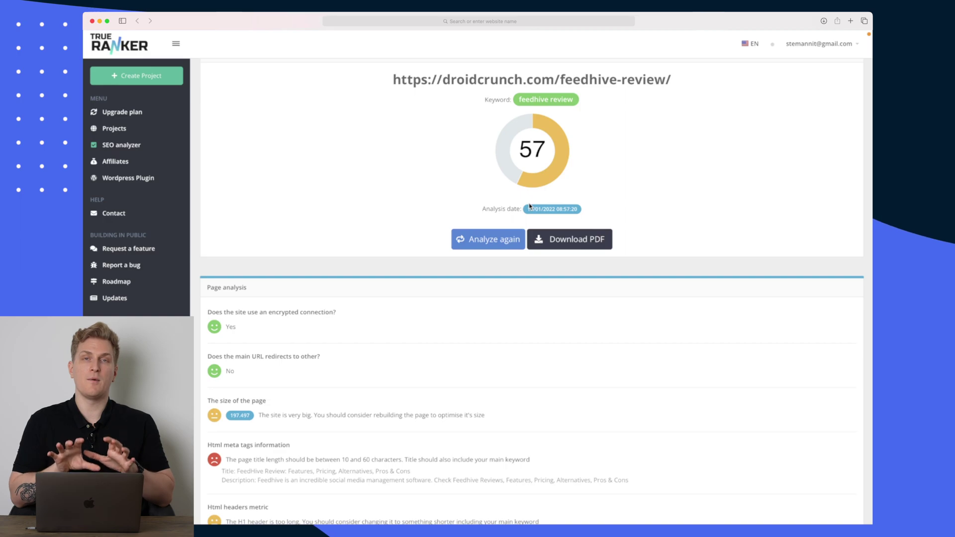
scroll(530, 206, "down", 5)
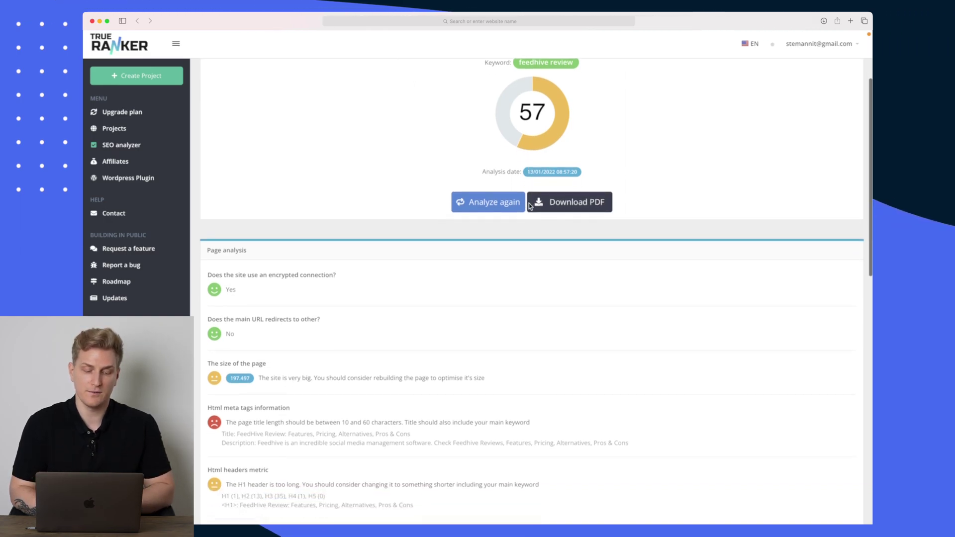
scroll(530, 206, "down", 6)
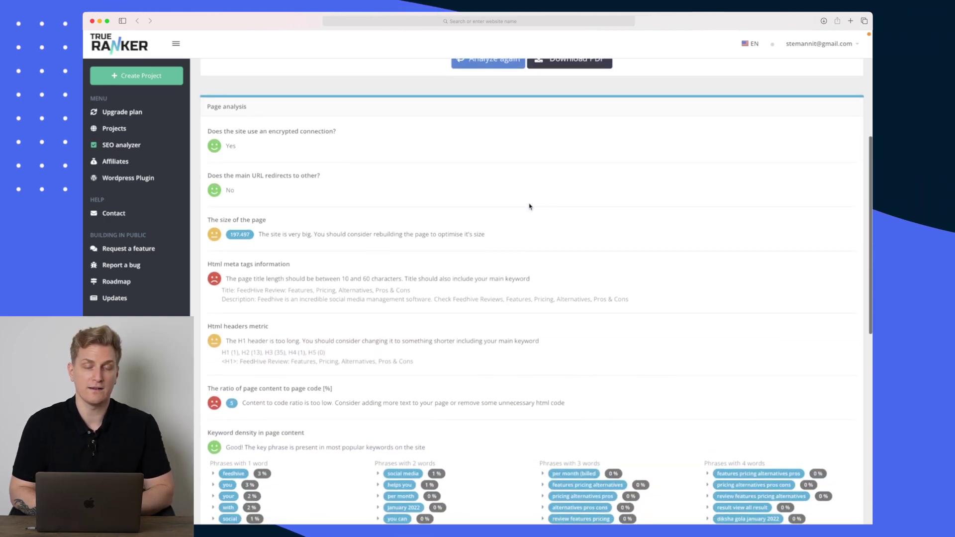
scroll(530, 206, "down", 2)
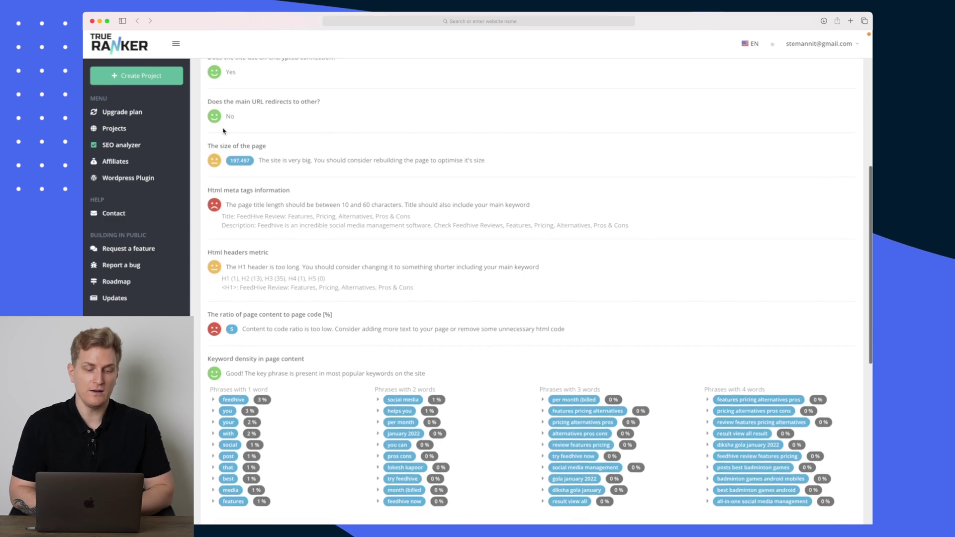
left_click_drag(211, 146, 246, 146)
scroll(245, 144, "down", 1)
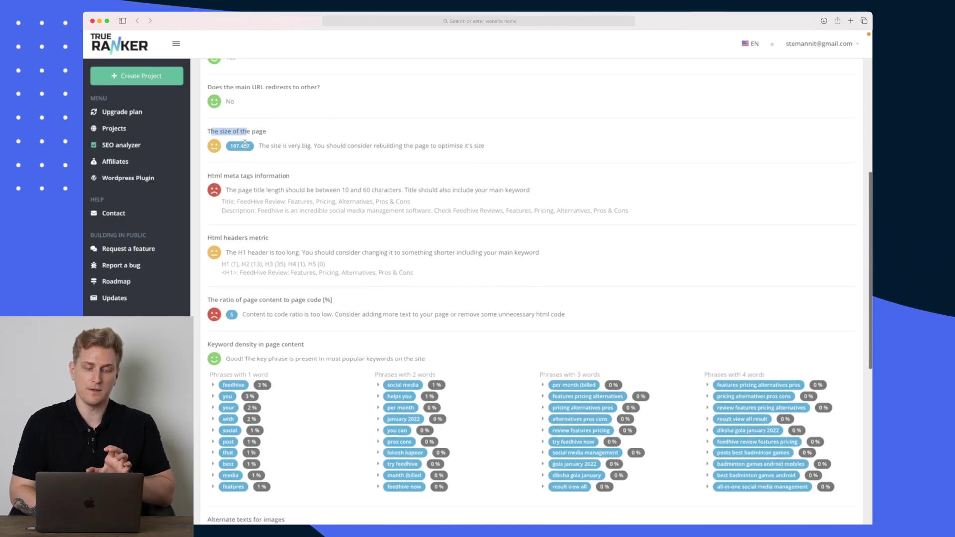
scroll(245, 144, "down", 2)
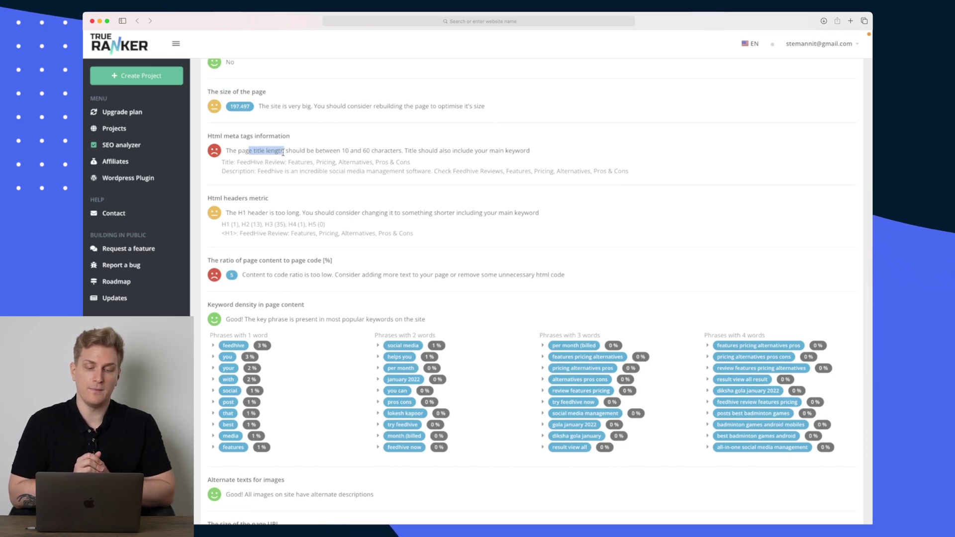
scroll(283, 152, "down", 2)
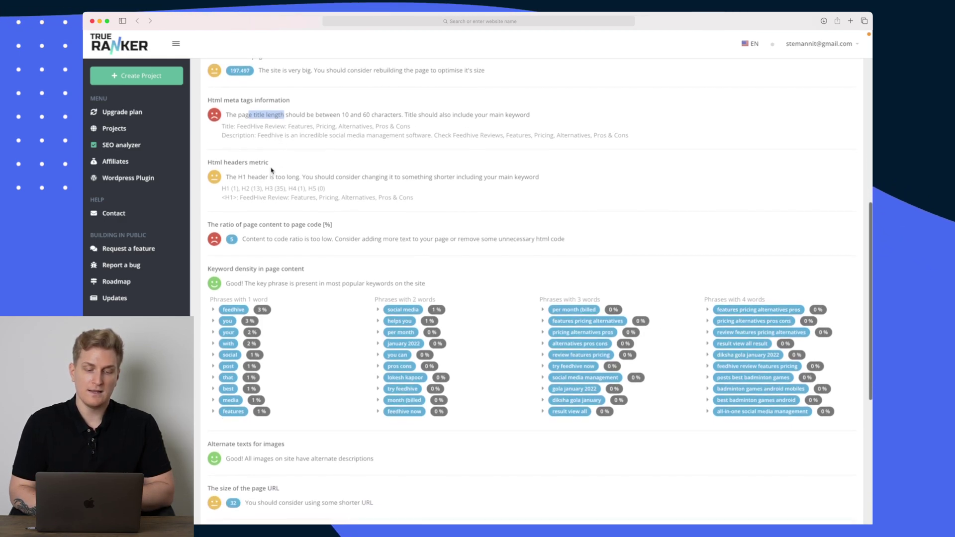
left_click_drag(246, 188, 286, 185)
scroll(273, 188, "down", 2)
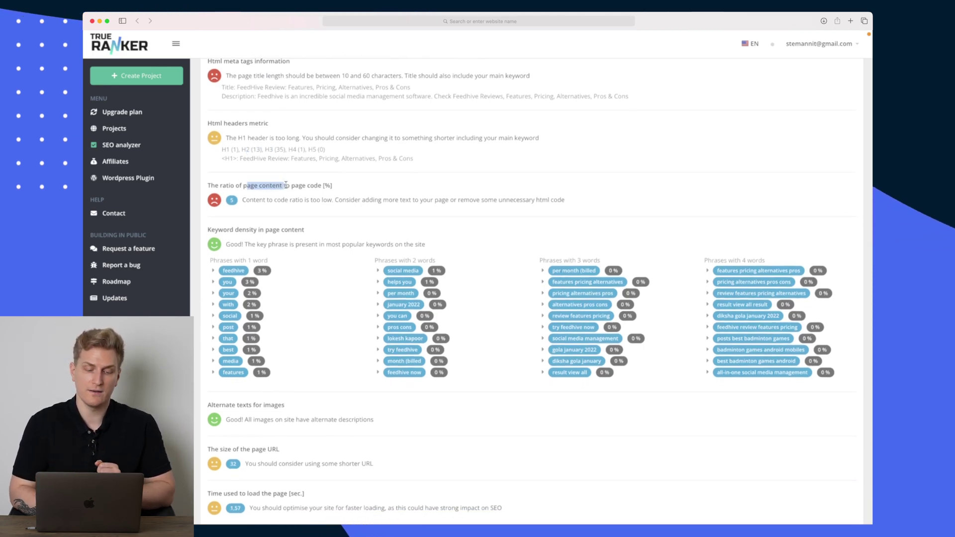
scroll(286, 185, "down", 5)
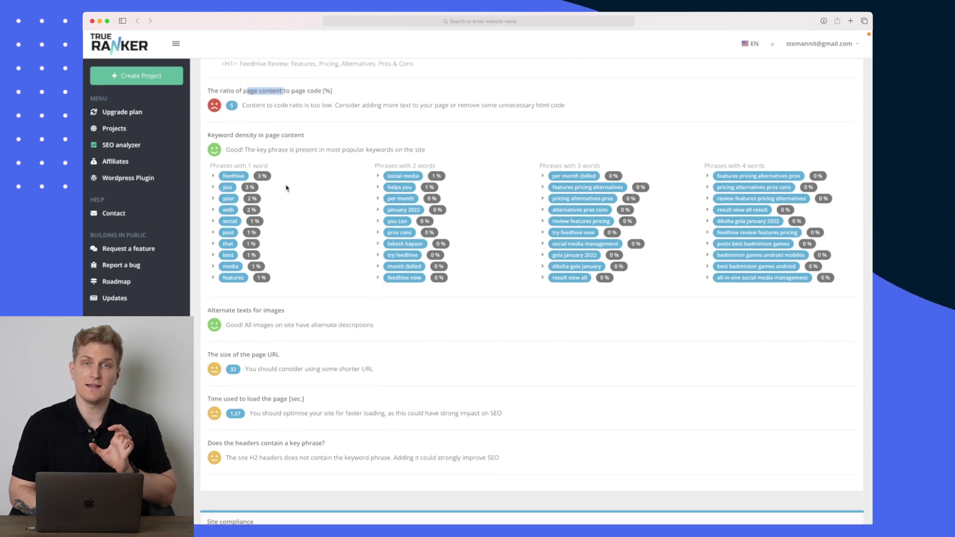
scroll(286, 188, "down", 1)
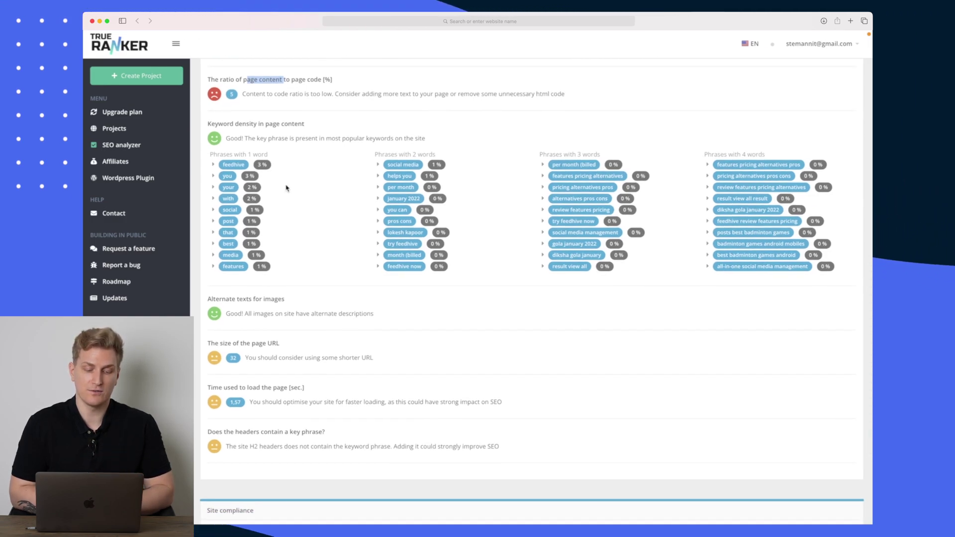
scroll(286, 188, "down", 5)
scroll(255, 228, "down", 3)
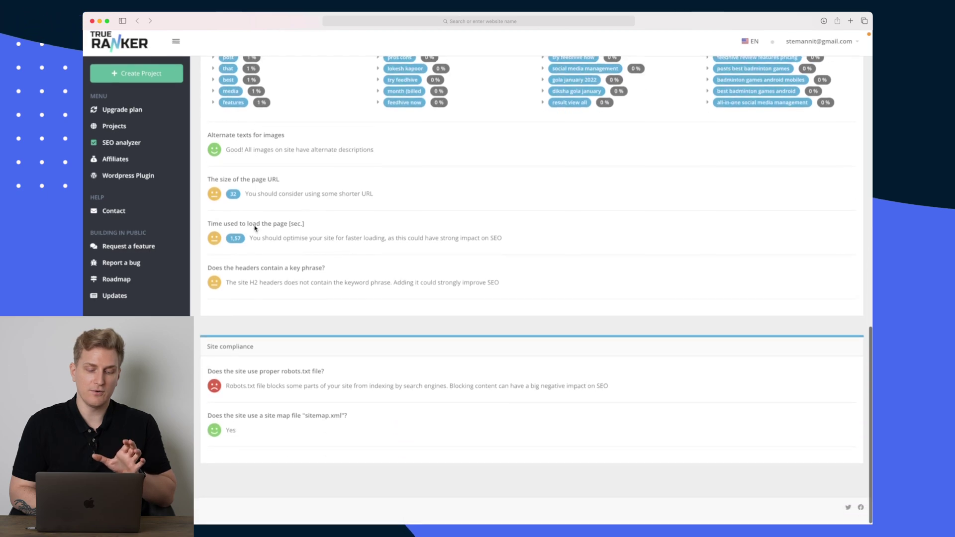
scroll(263, 407, "up", 15)
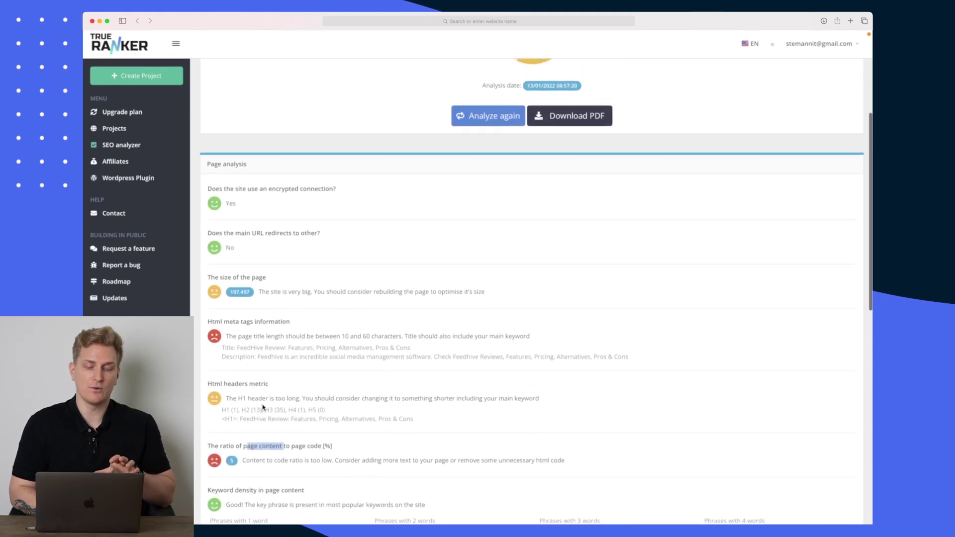
scroll(263, 407, "down", 10)
scroll(263, 407, "down", 4)
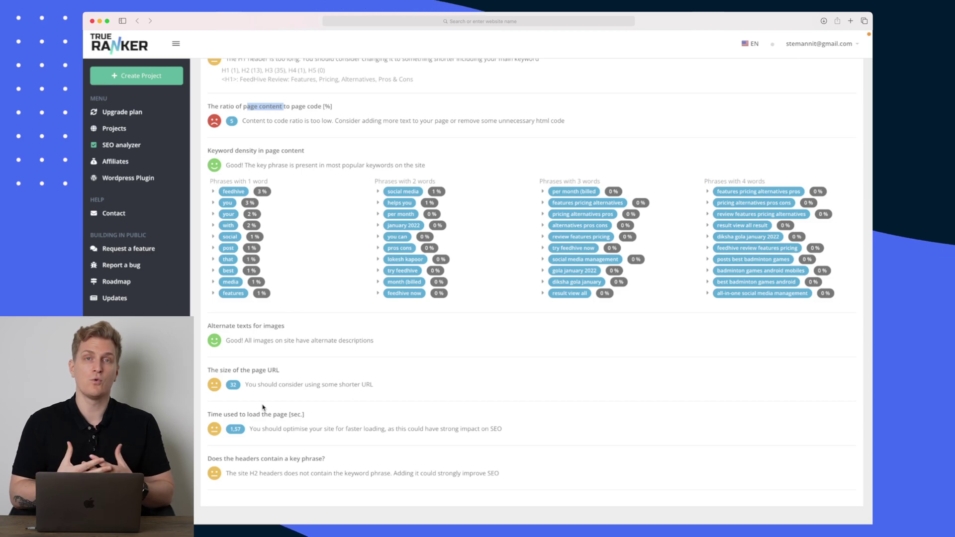
scroll(263, 407, "up", 5)
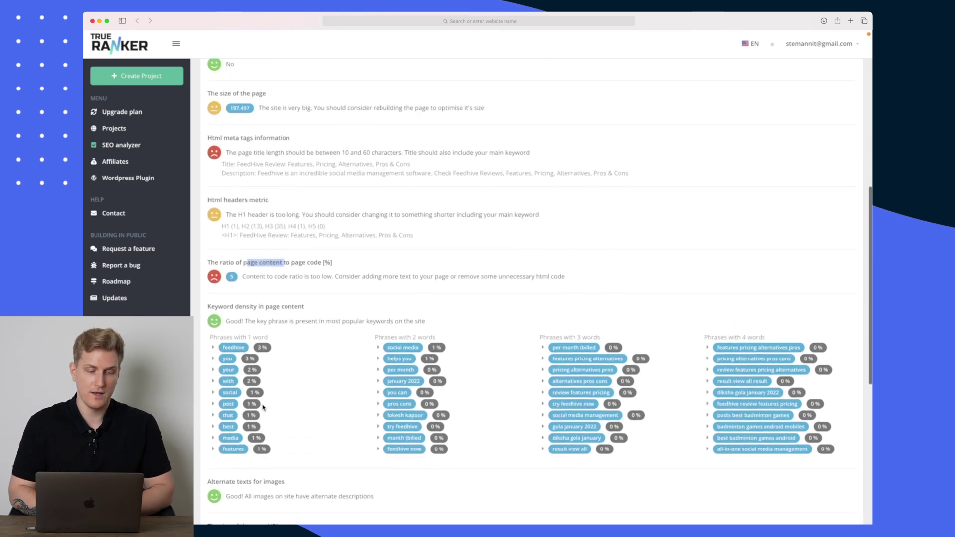
Reopen phillipstemann.com from Projects and scroll right to the Snippets and URL columns.
left_click(115, 128)
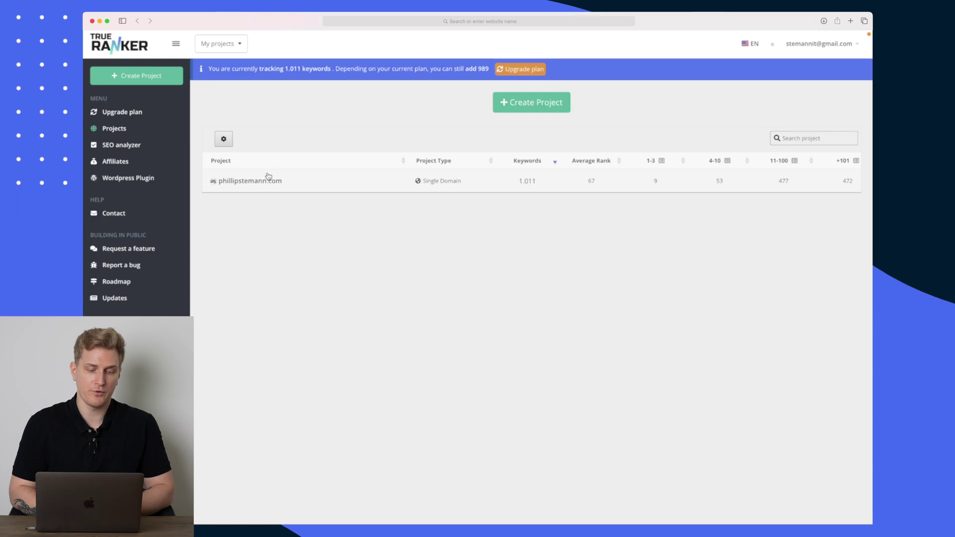
left_click(265, 181)
scroll(428, 249, "down", 4)
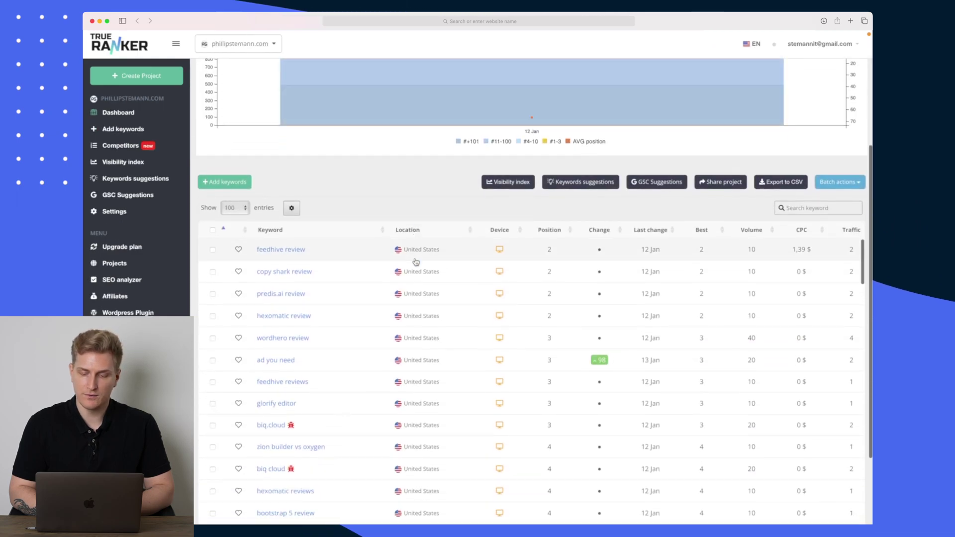
scroll(565, 336, "right", 8)
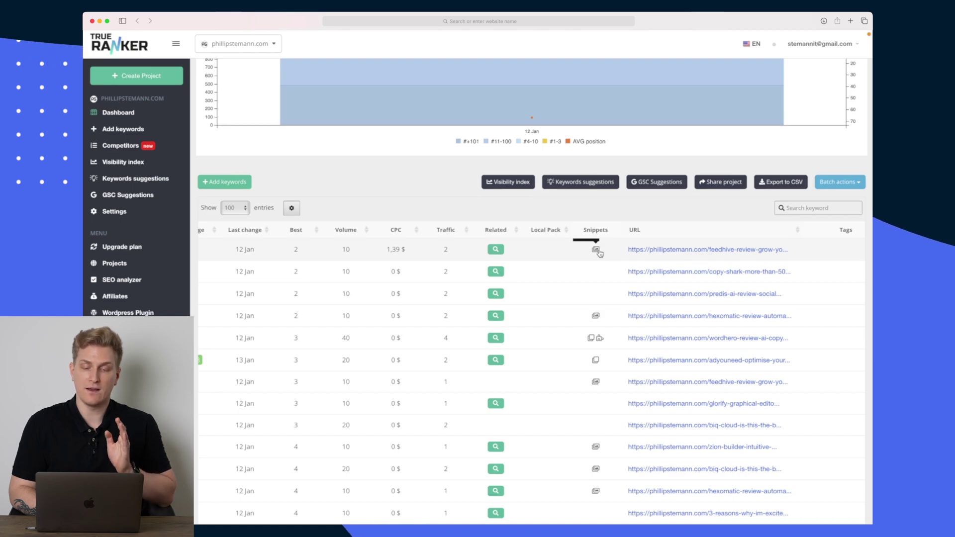
mouse_move(591, 340)
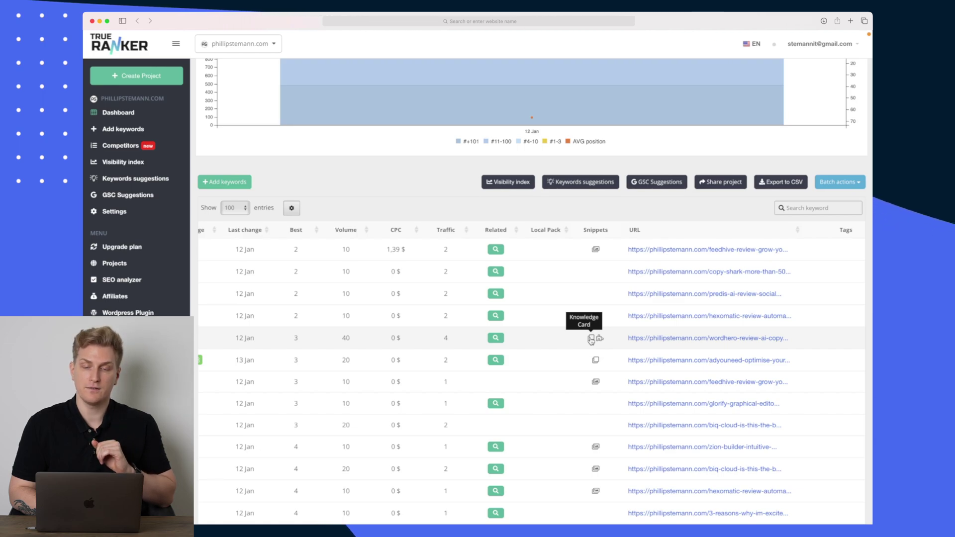
scroll(597, 341, "right", 1)
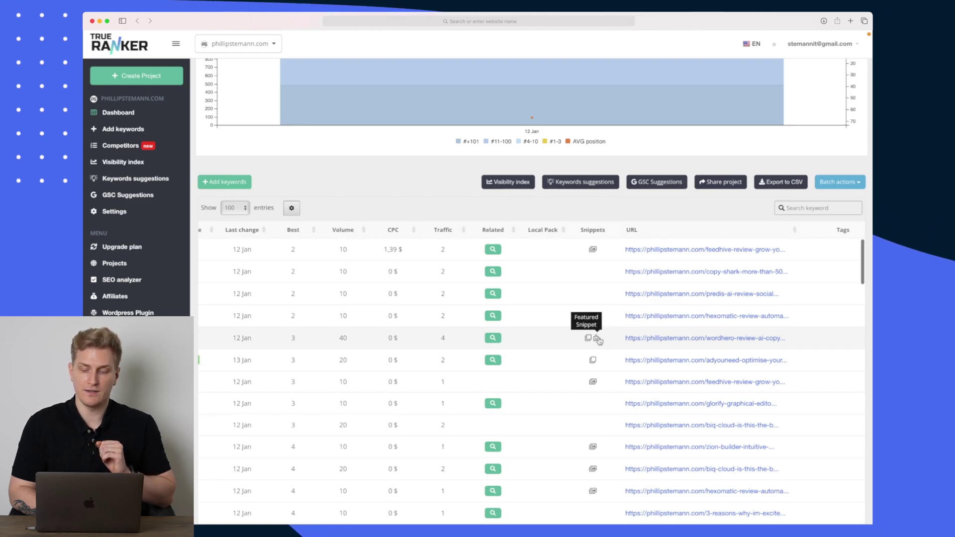
scroll(598, 340, "right", 5)
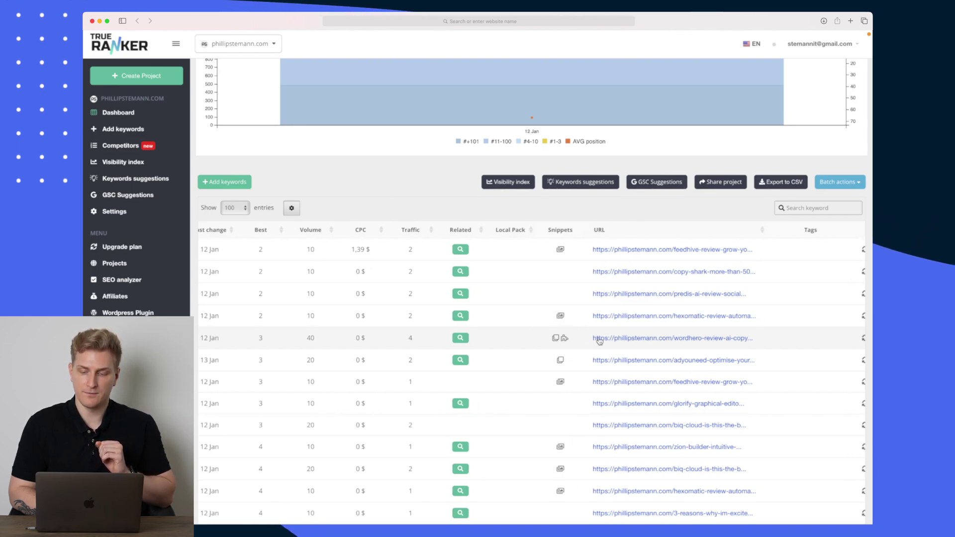
Review the wordhero review keyword's details, then show the Search Console keyword suggestions.
left_click(711, 341)
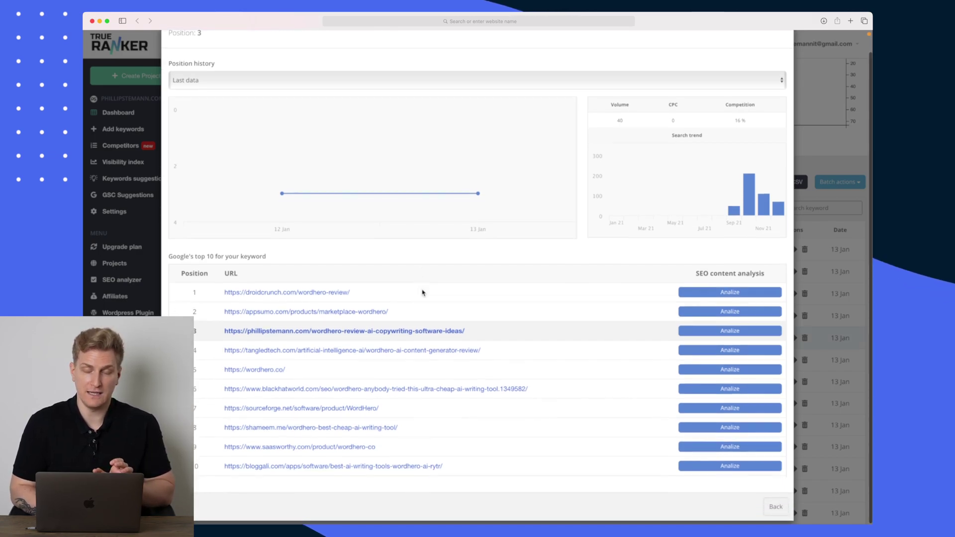
scroll(422, 293, "down", 1)
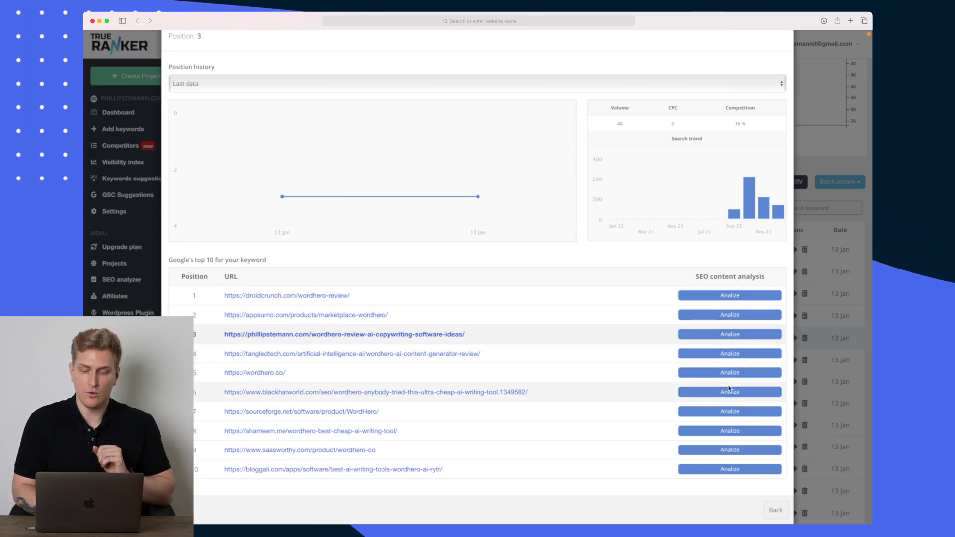
left_click(847, 292)
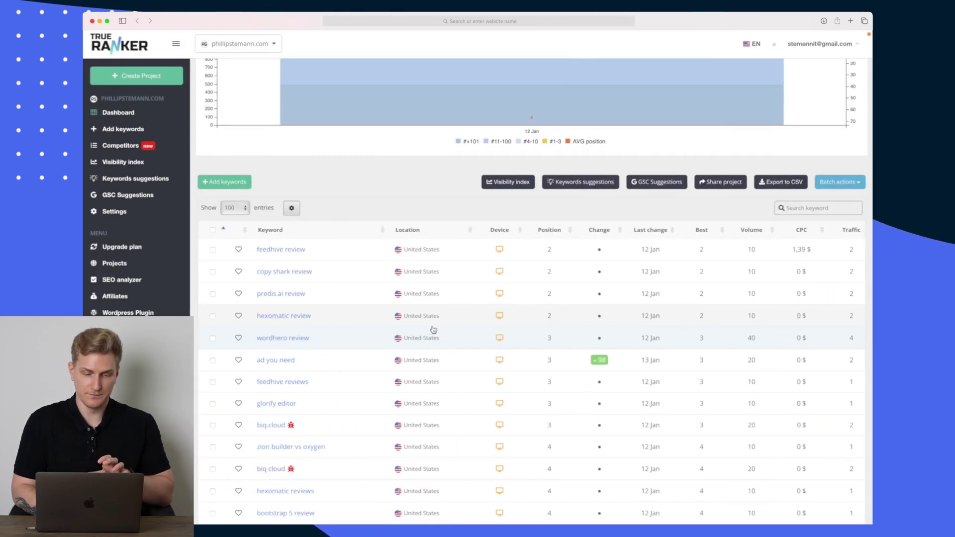
scroll(433, 330, "up", 3)
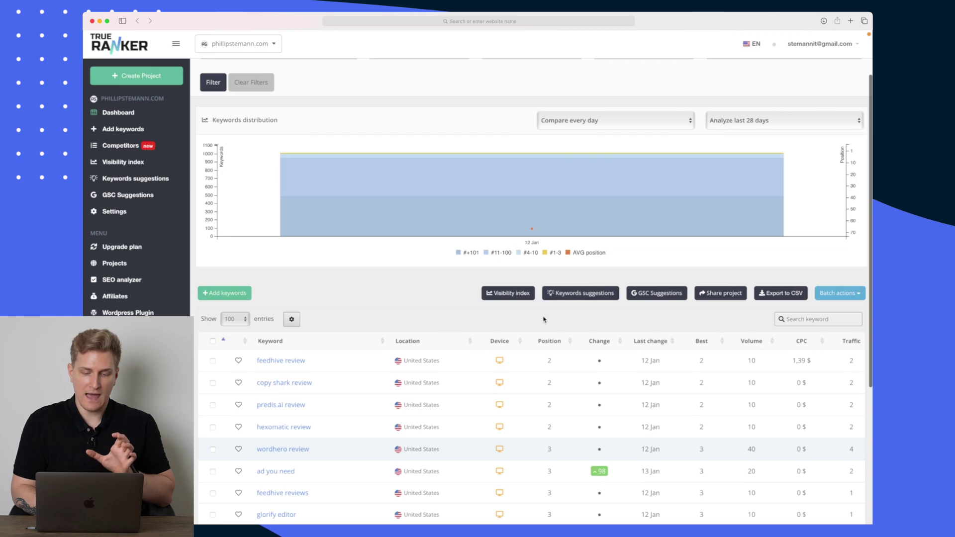
left_click(652, 294)
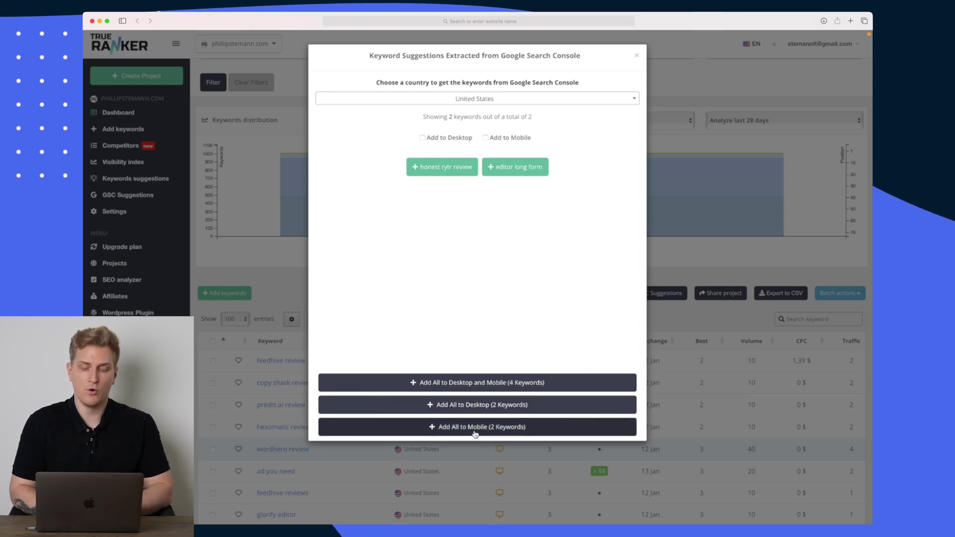
Add honest rytr review and editor long form for mobile tracking, then close the suggestions.
left_click(495, 410)
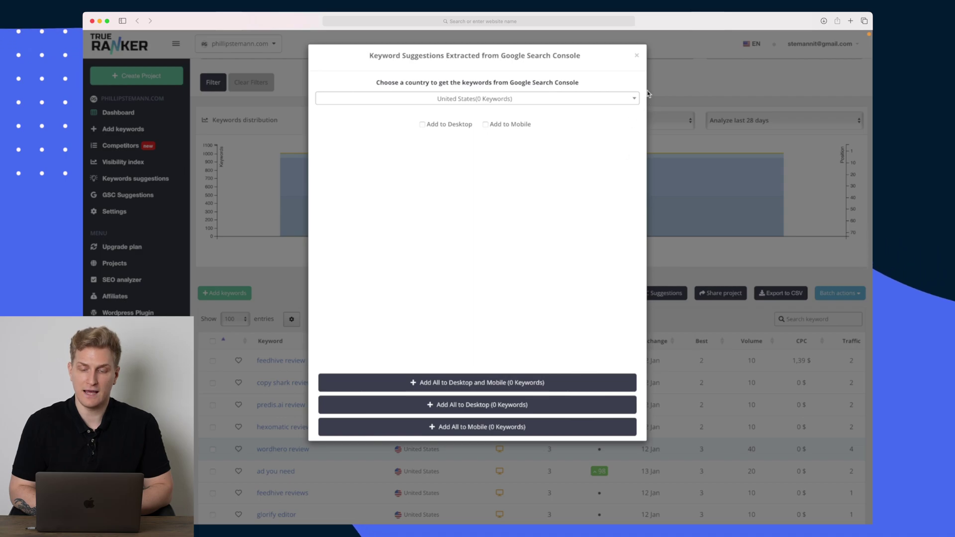
left_click(638, 57)
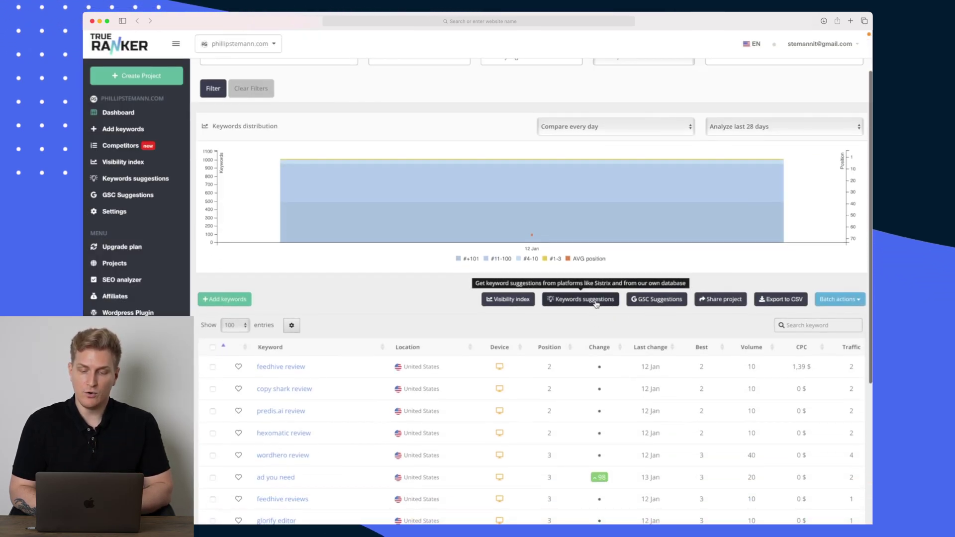
left_click(596, 304)
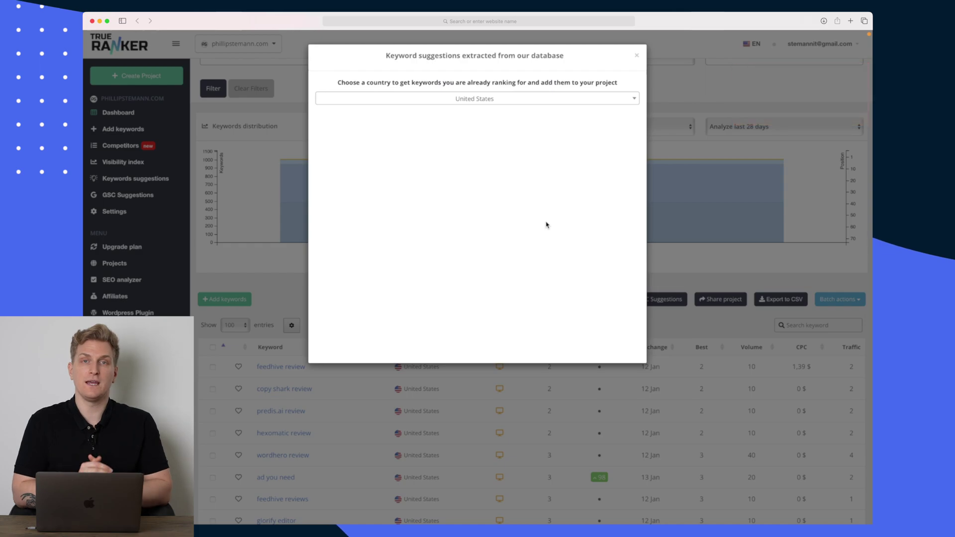
left_click(483, 98)
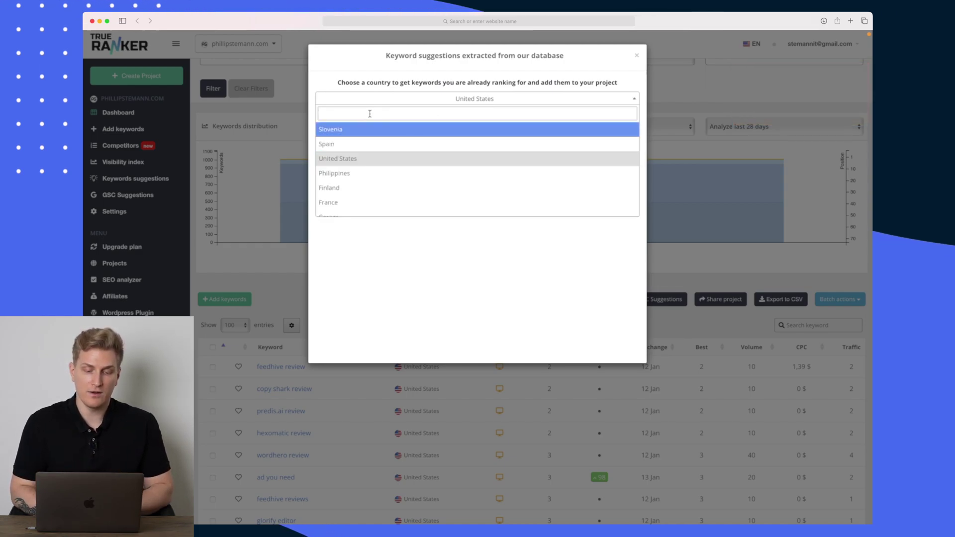
type("unit")
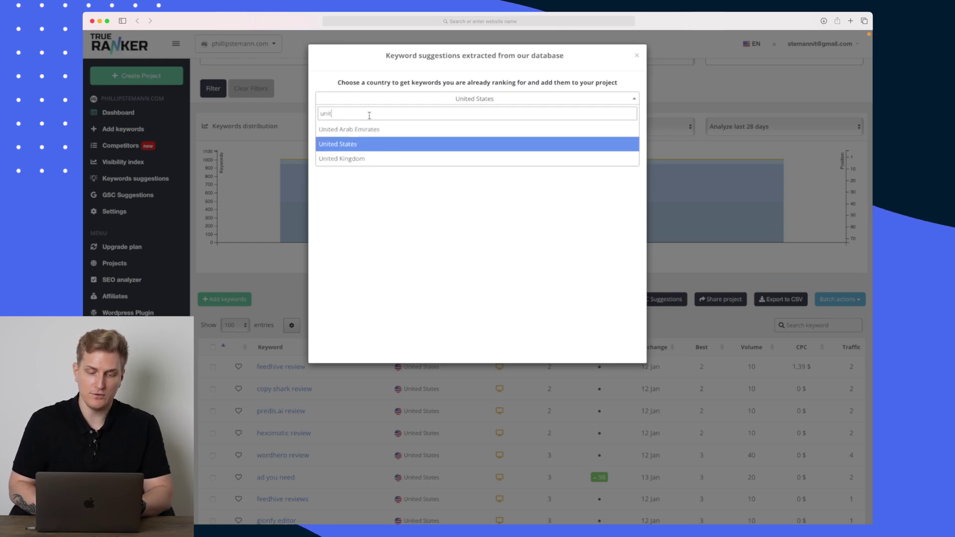
left_click(357, 159)
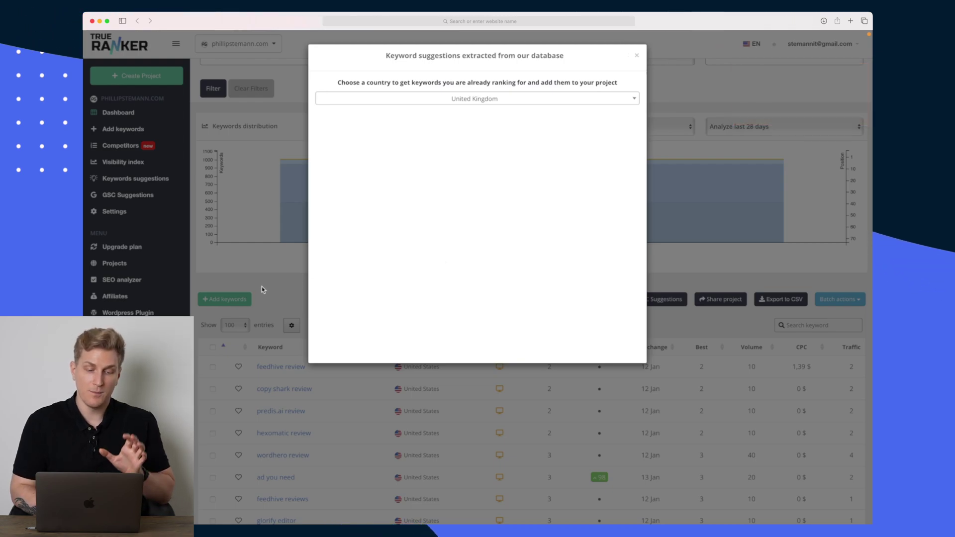
left_click(636, 57)
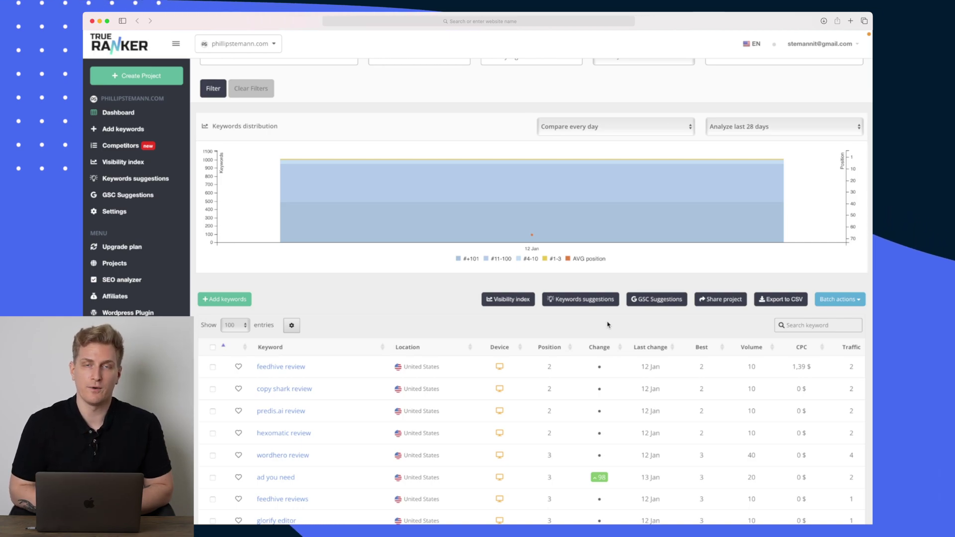
scroll(607, 325, "down", 3)
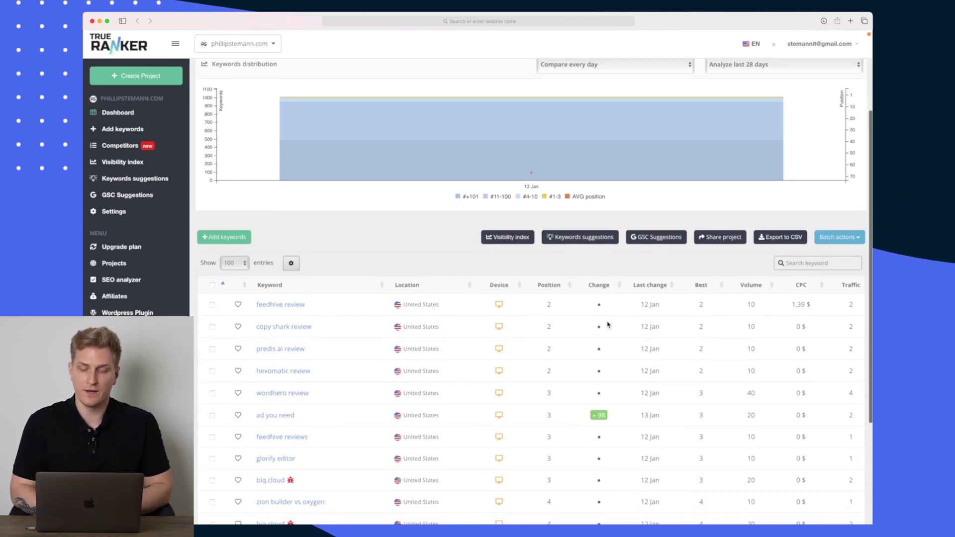
scroll(731, 239, "down", 1)
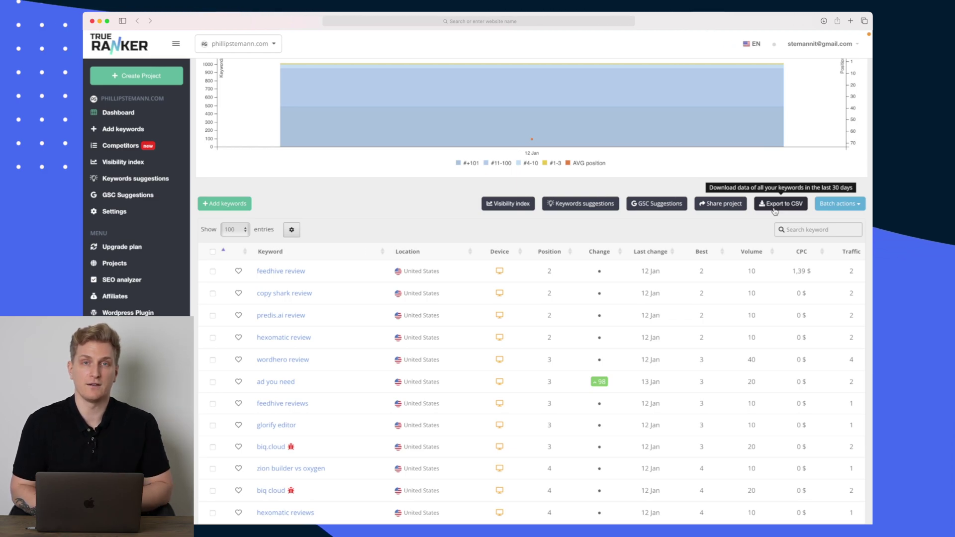
left_click(850, 205)
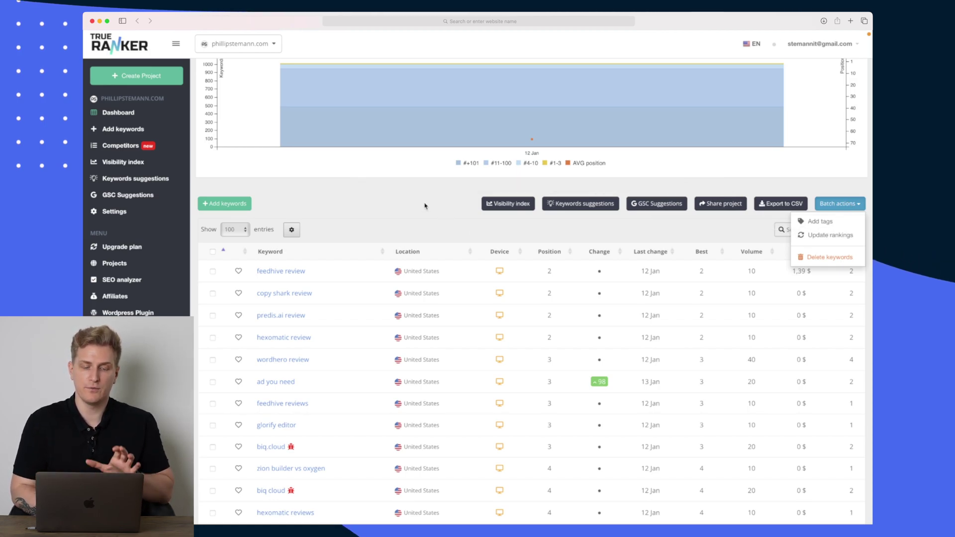
left_click(404, 195)
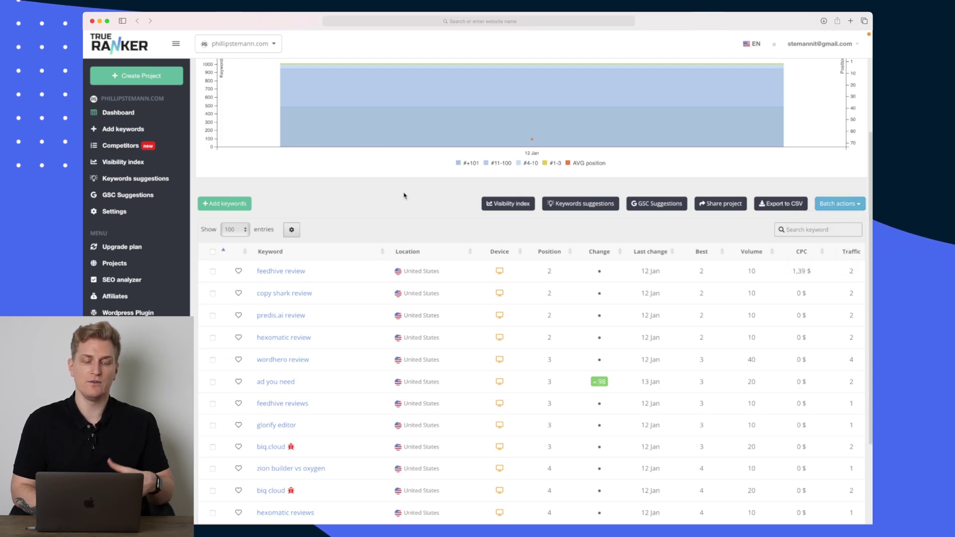
scroll(404, 196, "up", 1)
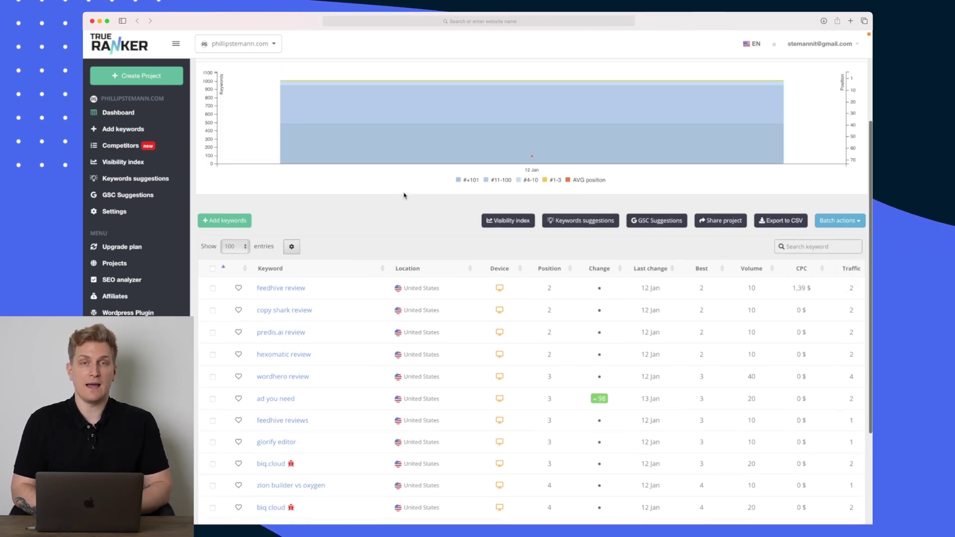
scroll(404, 196, "up", 5)
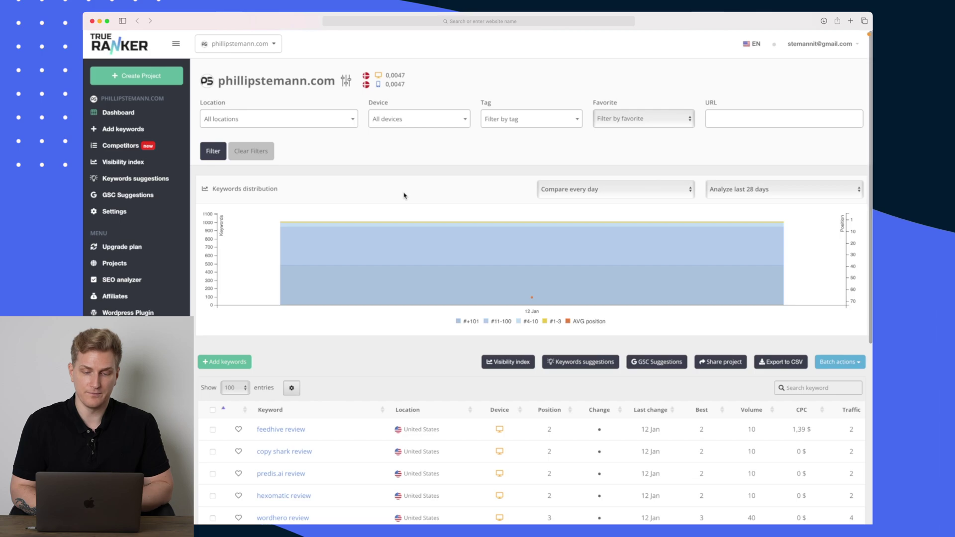
left_click(292, 122)
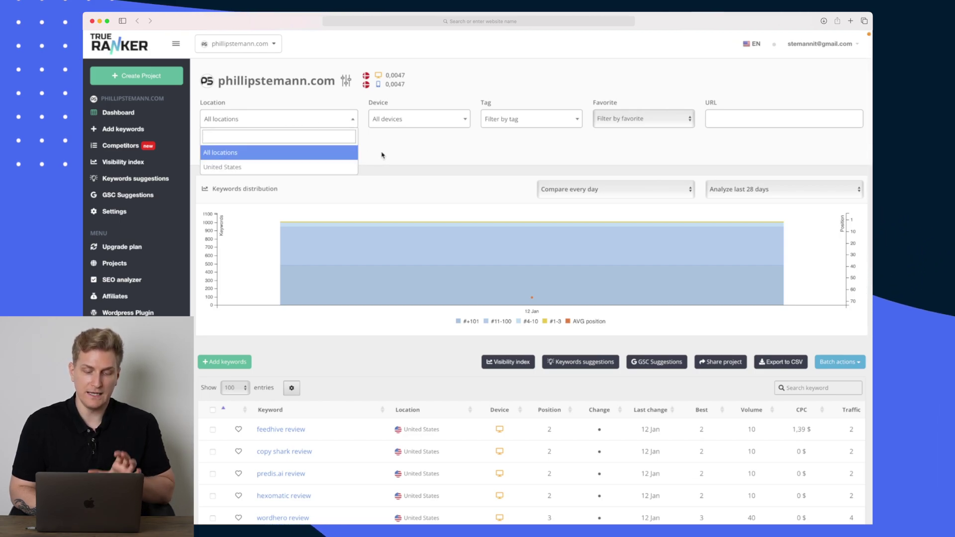
left_click(419, 147)
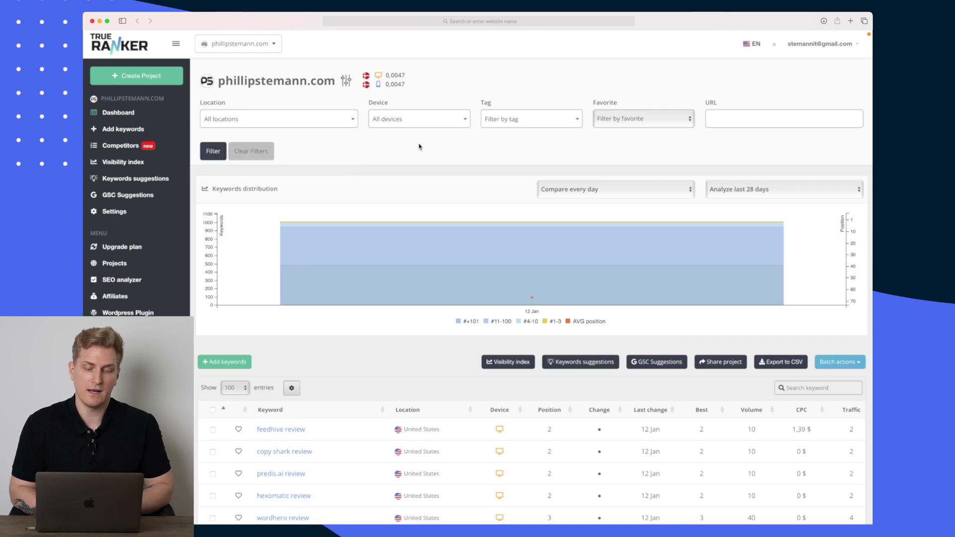
left_click(445, 120)
left_click(531, 119)
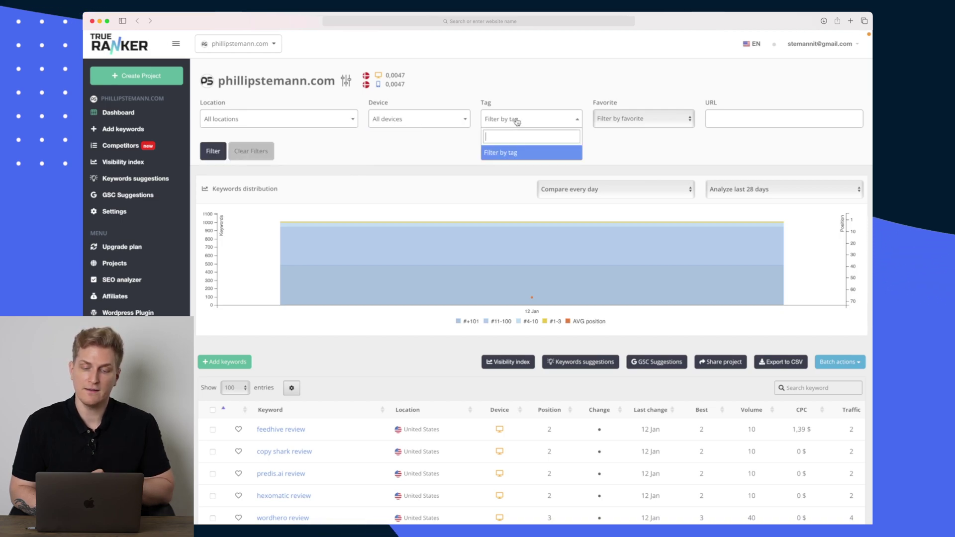
left_click(743, 116)
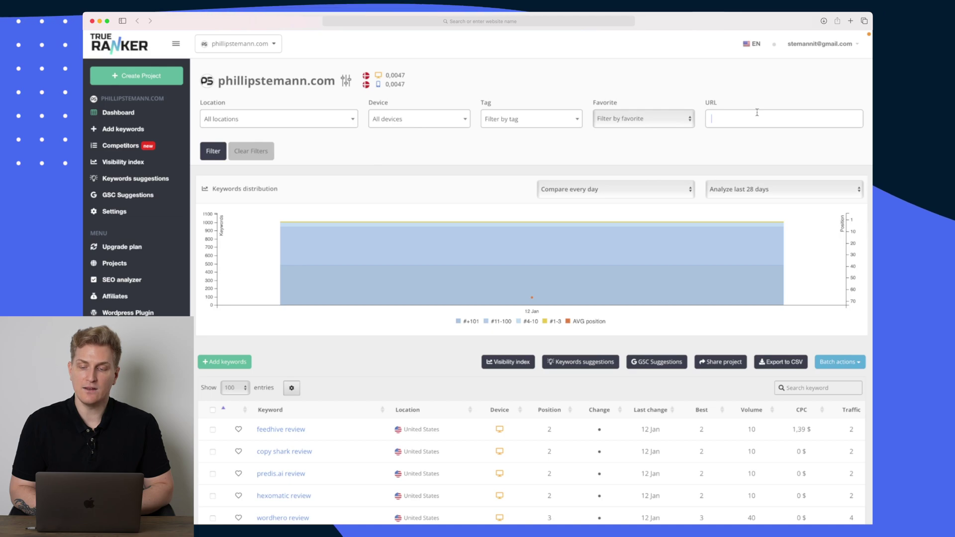
Open the add-keywords panel and close it without adding anything.
left_click(121, 130)
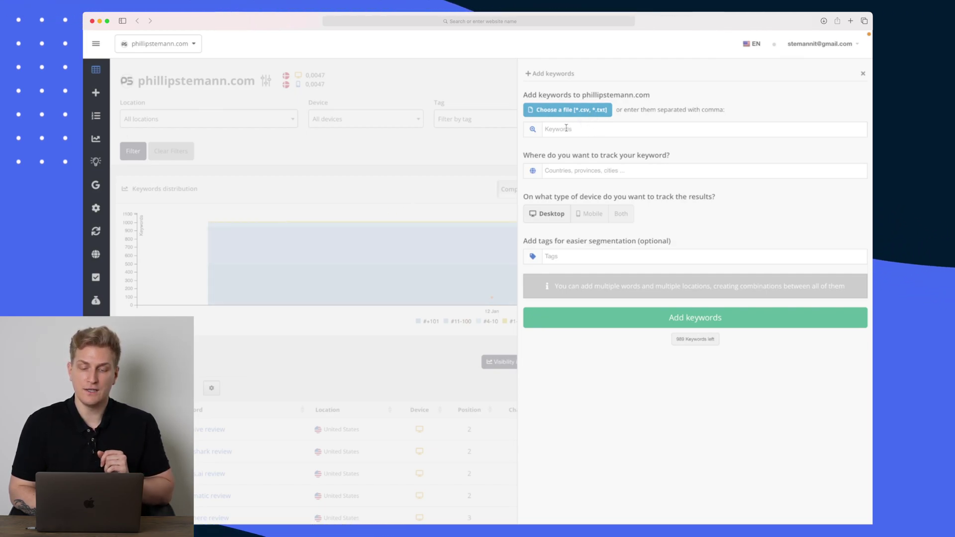
scroll(566, 128, "down", 1)
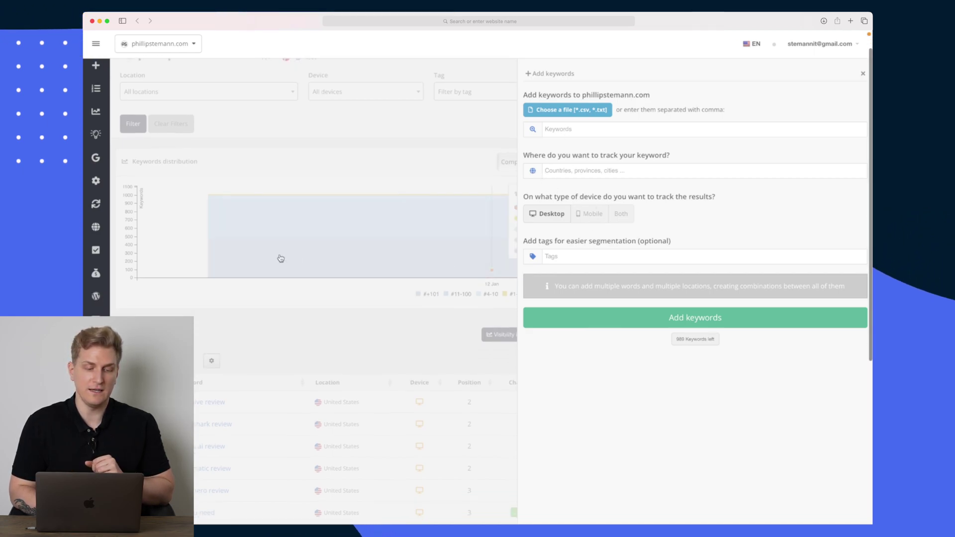
left_click(159, 221)
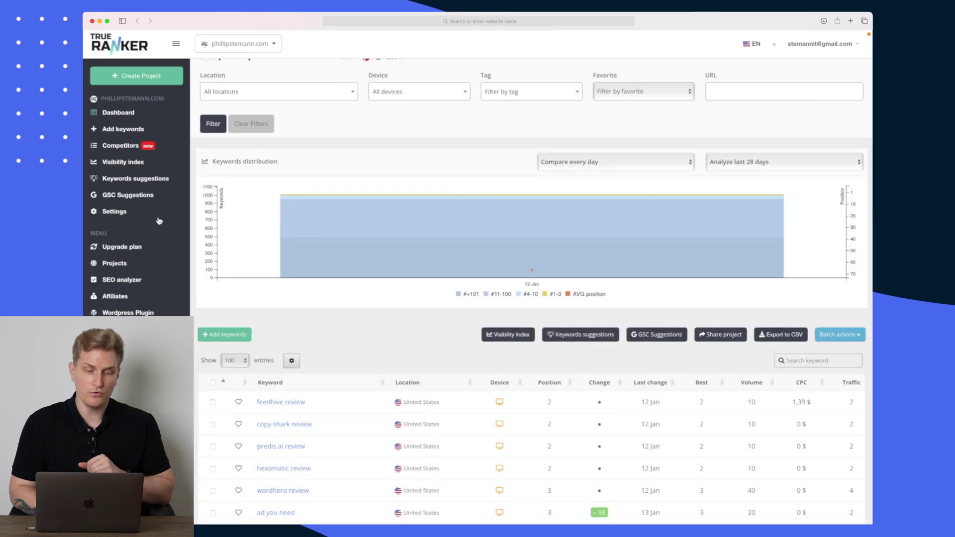
Check the database and Search Console keyword suggestions, closing each dialog.
left_click(146, 179)
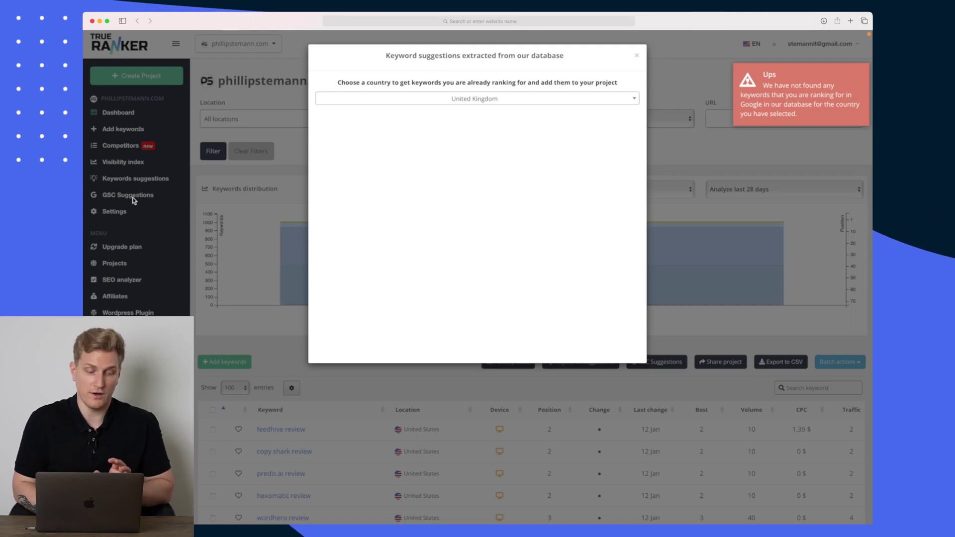
left_click(705, 53)
left_click(130, 195)
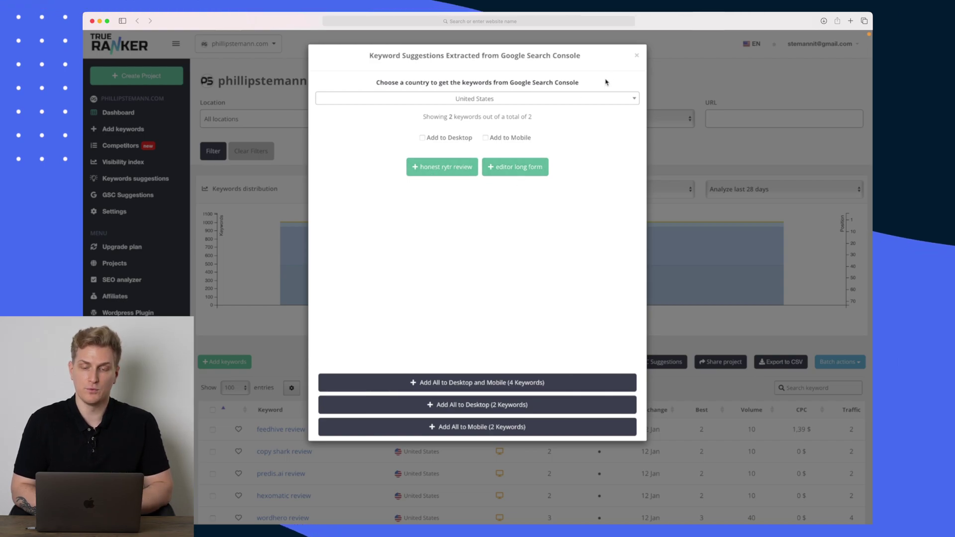
left_click(638, 56)
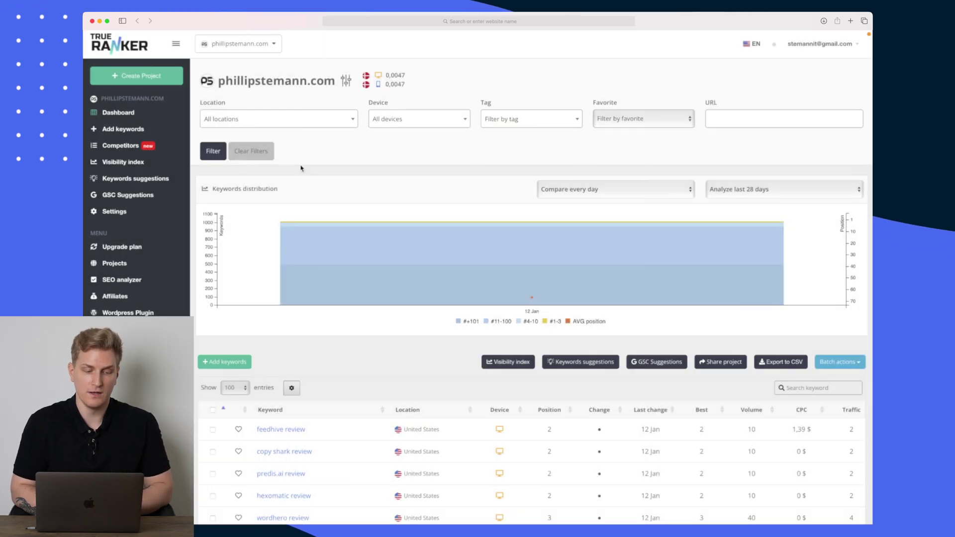
Show the project's Sistrix visibility index page and scroll through it.
left_click(130, 160)
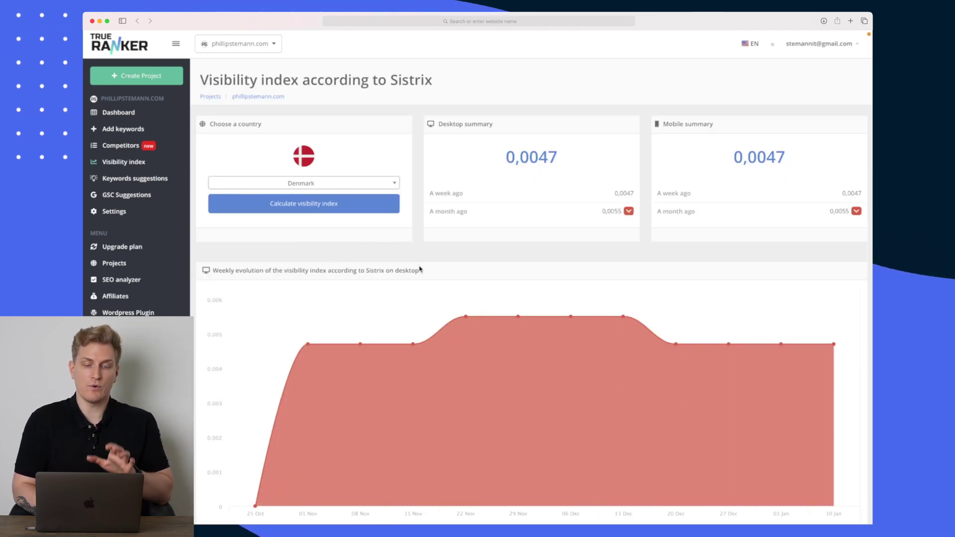
scroll(420, 268, "down", 1)
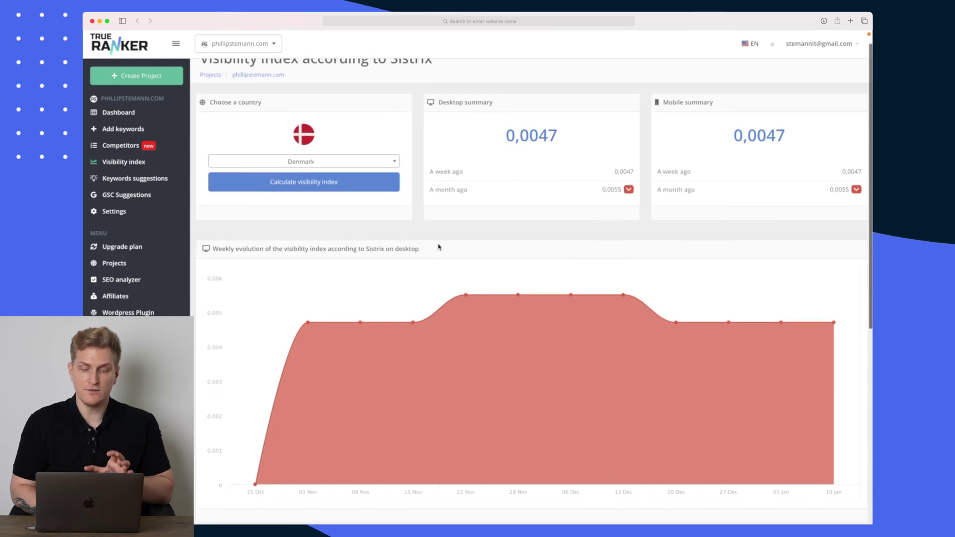
scroll(438, 246, "down", 3)
scroll(438, 245, "down", 1)
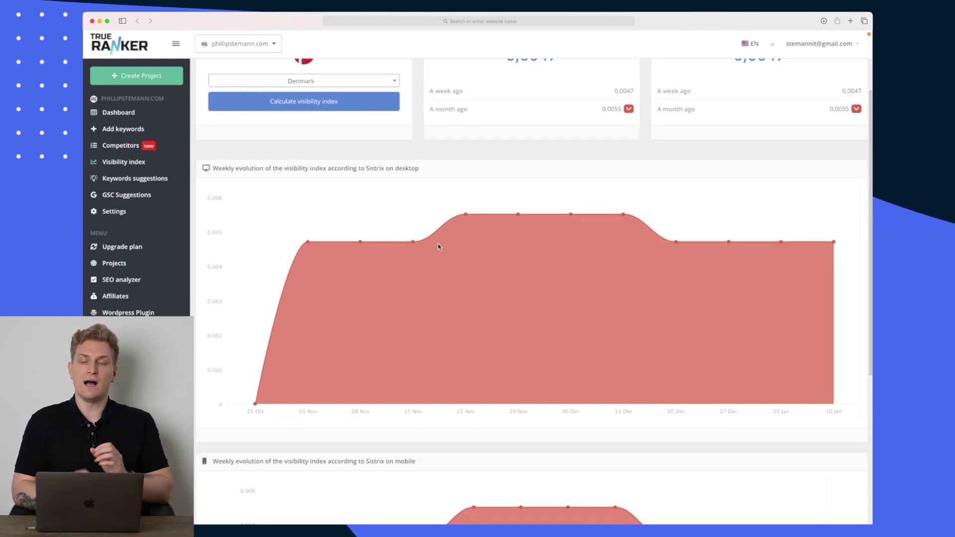
scroll(439, 246, "down", 4)
scroll(438, 245, "up", 8)
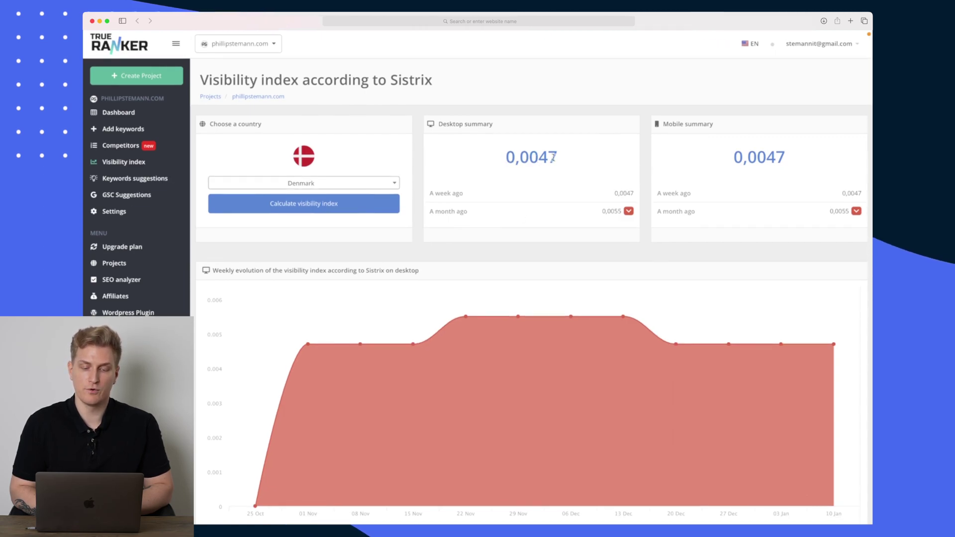
scroll(553, 158, "down", 2)
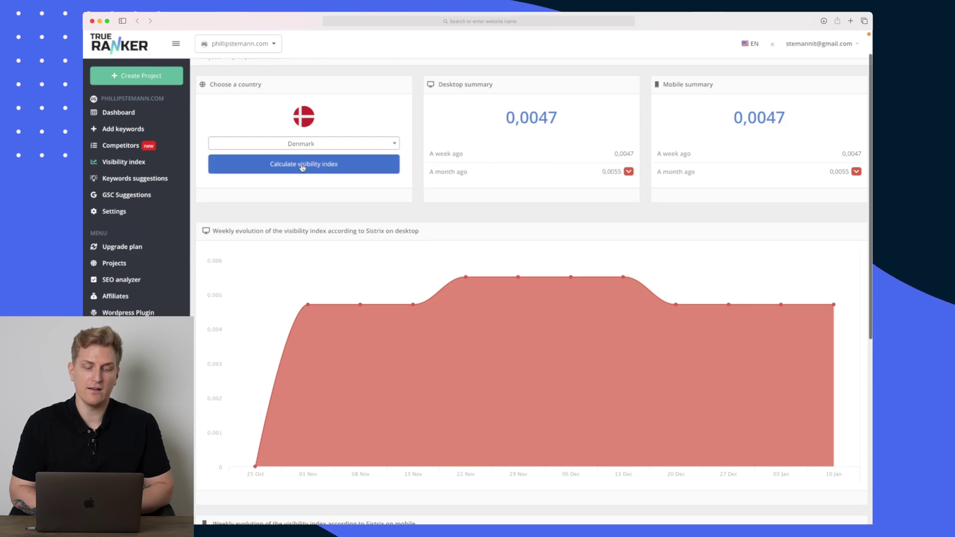
Recalculate the visibility index for United States and review the 0 desktop and mobile results.
left_click(317, 145)
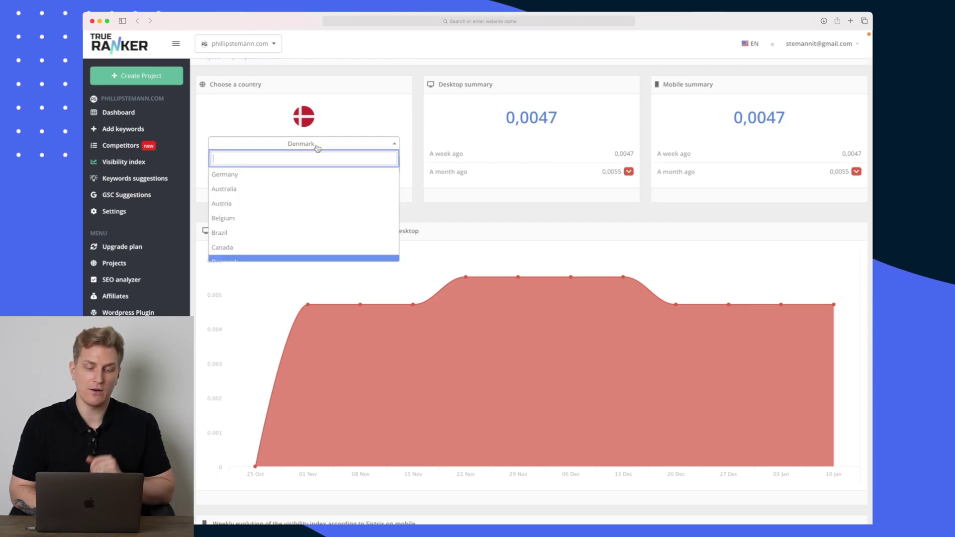
type("unit")
left_click(249, 174)
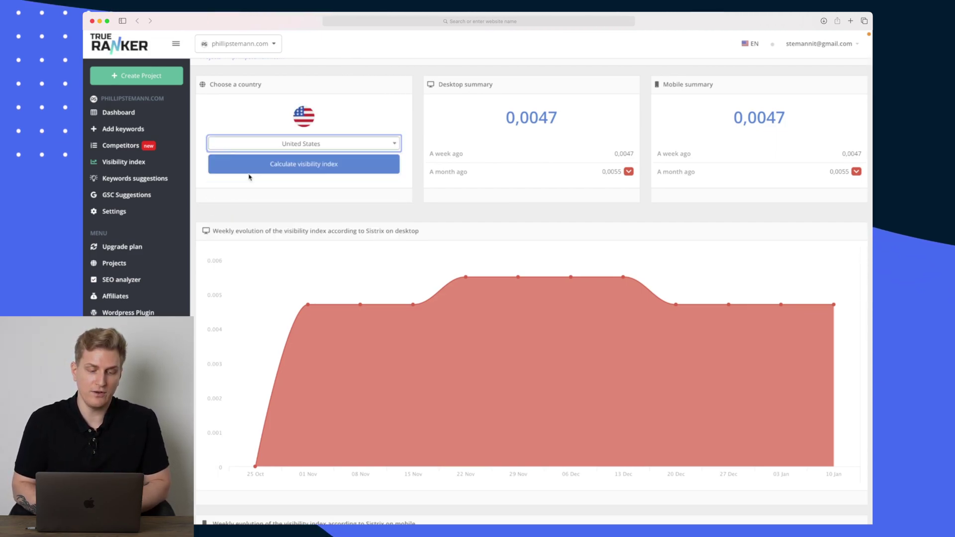
left_click(352, 166)
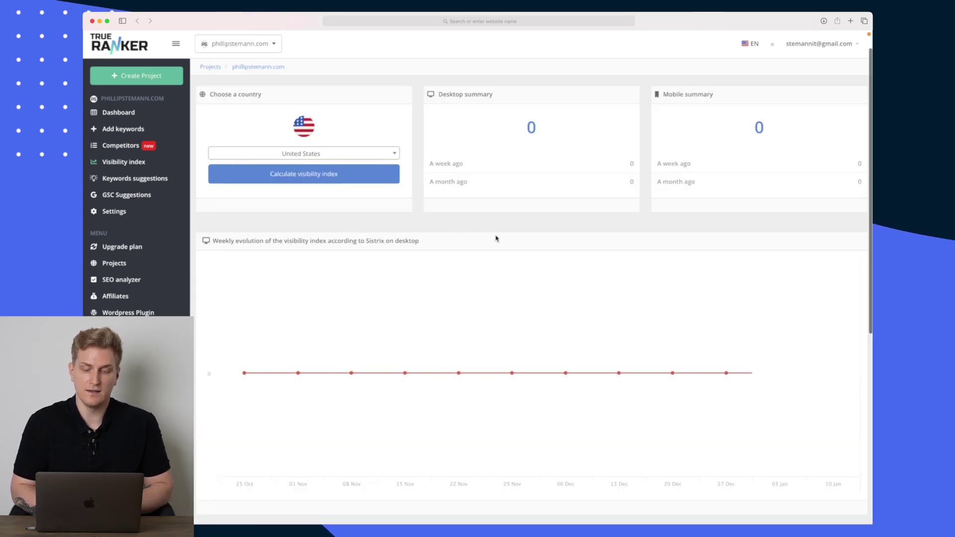
scroll(496, 238, "down", 2)
scroll(496, 238, "down", 8)
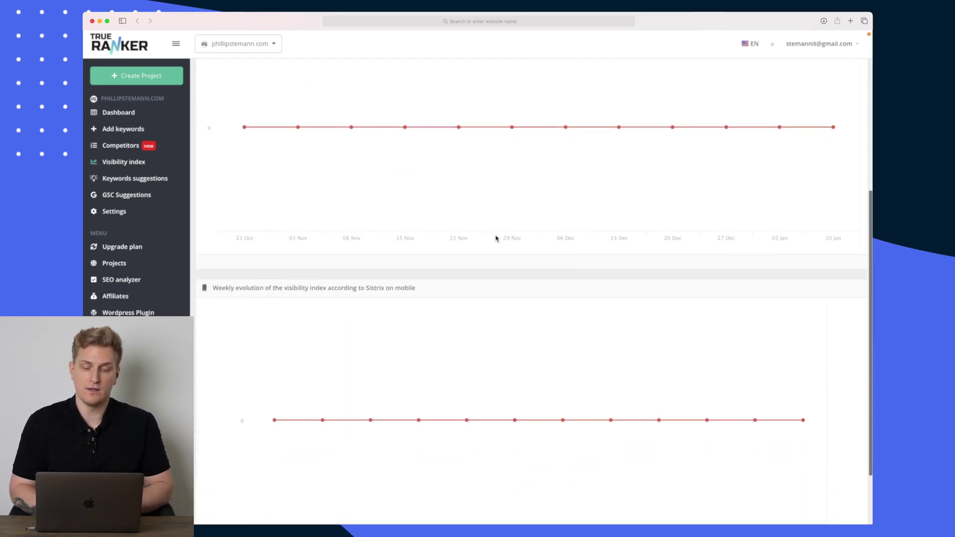
scroll(496, 238, "up", 2)
scroll(496, 238, "up", 10)
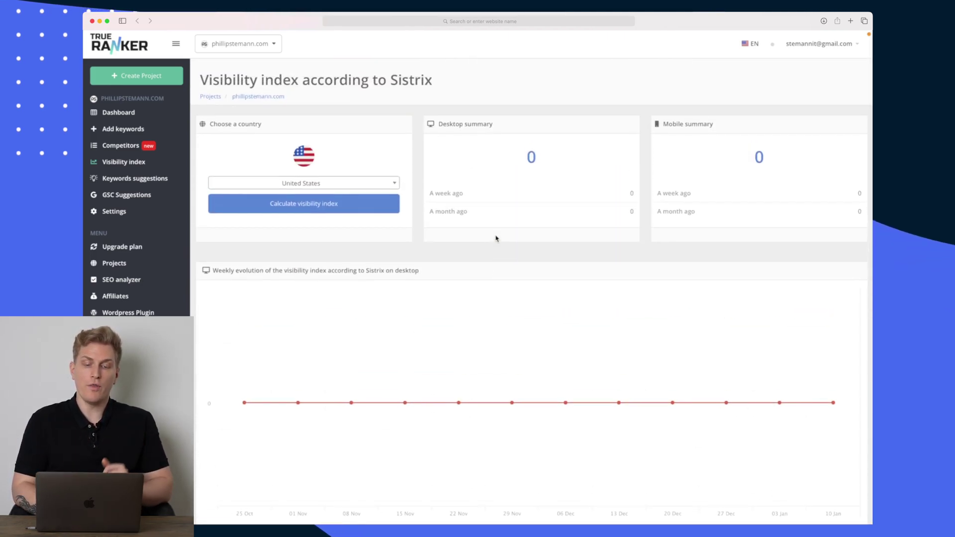
scroll(496, 239, "up", 1)
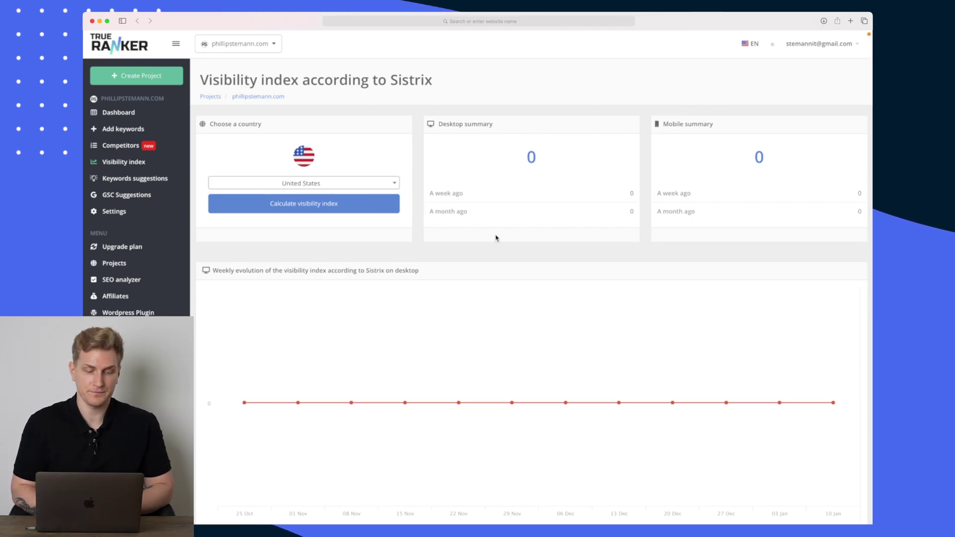
Show the Competitors page and scroll through the getapp.com and digitalmediasolutions.com comparison.
left_click(128, 146)
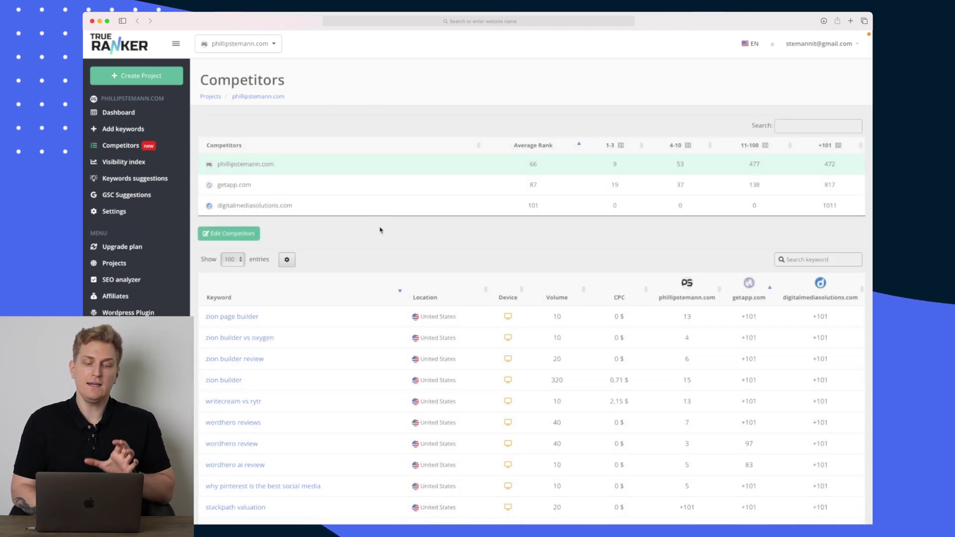
scroll(331, 205, "down", 1)
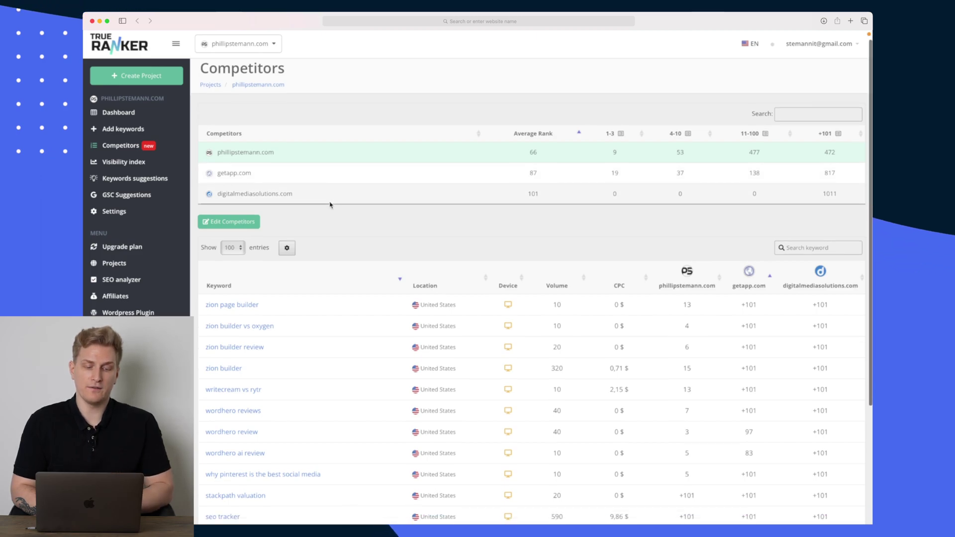
scroll(329, 205, "down", 3)
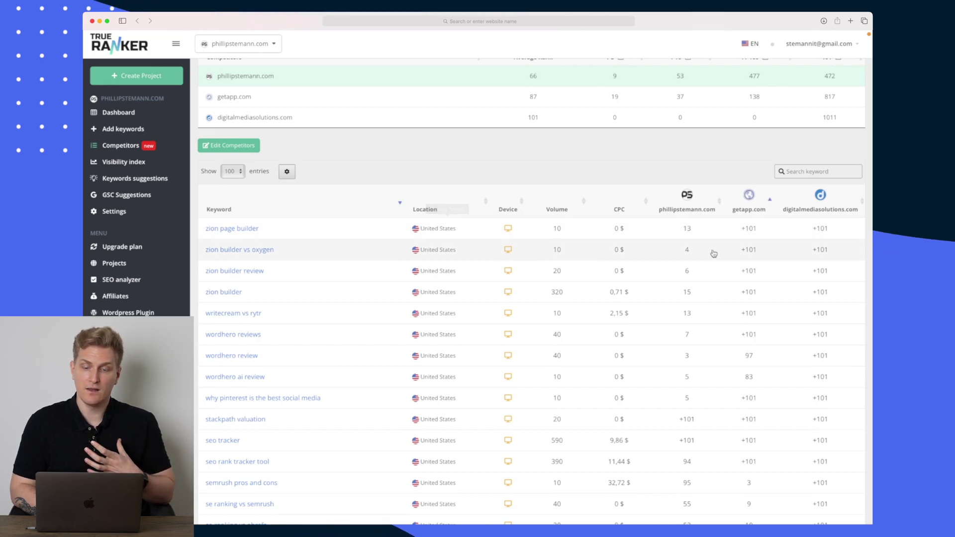
scroll(725, 242, "down", 5)
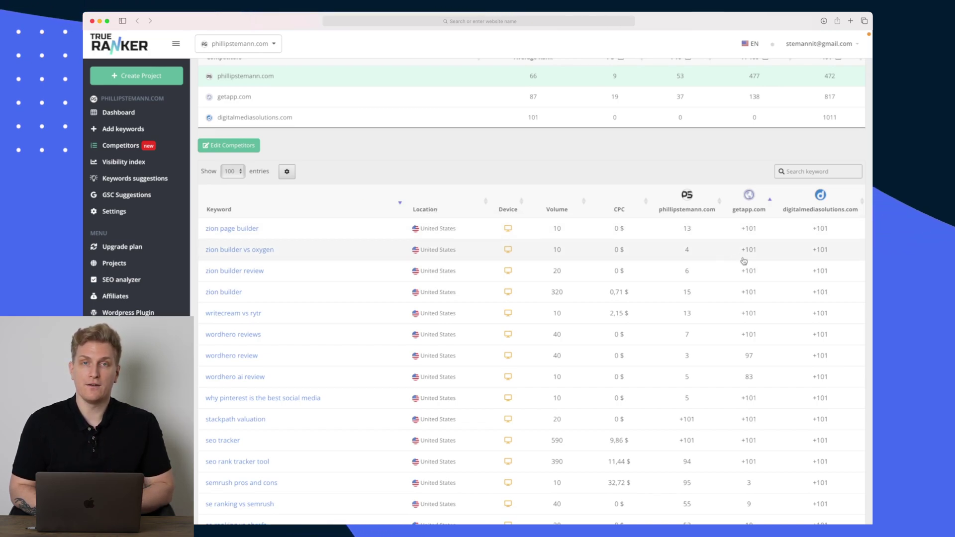
scroll(746, 264, "down", 5)
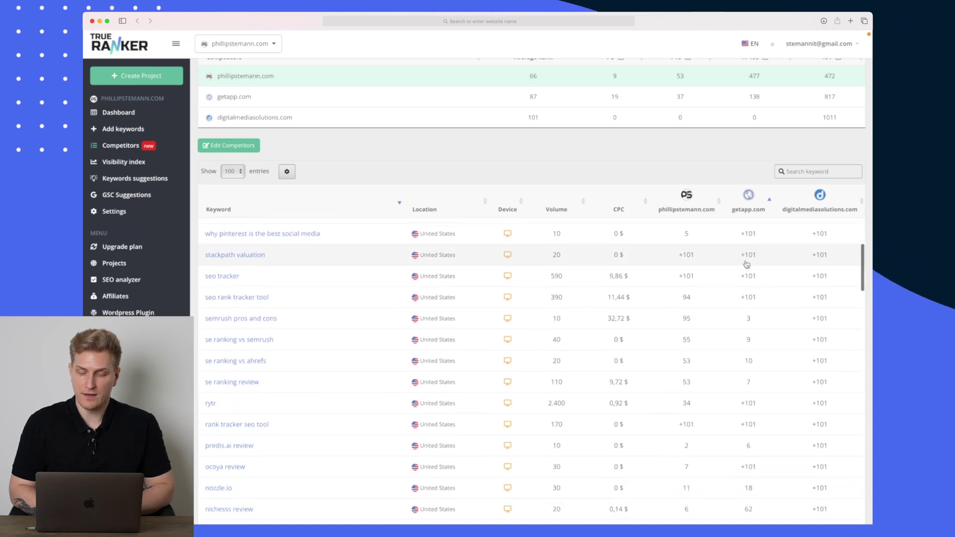
scroll(746, 264, "up", 10)
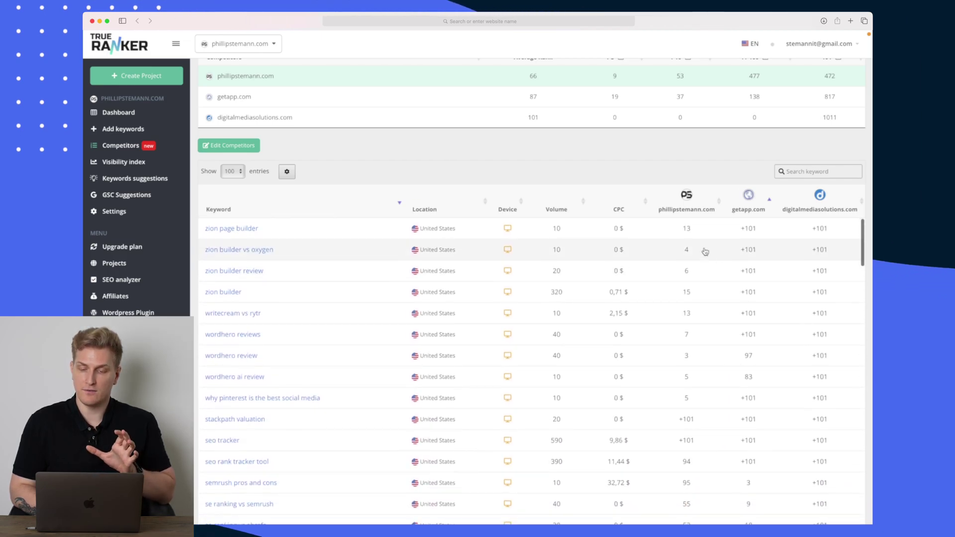
scroll(701, 249, "up", 3)
Scroll through the per-keyword ranking comparison table, including sideways.
left_click(554, 156)
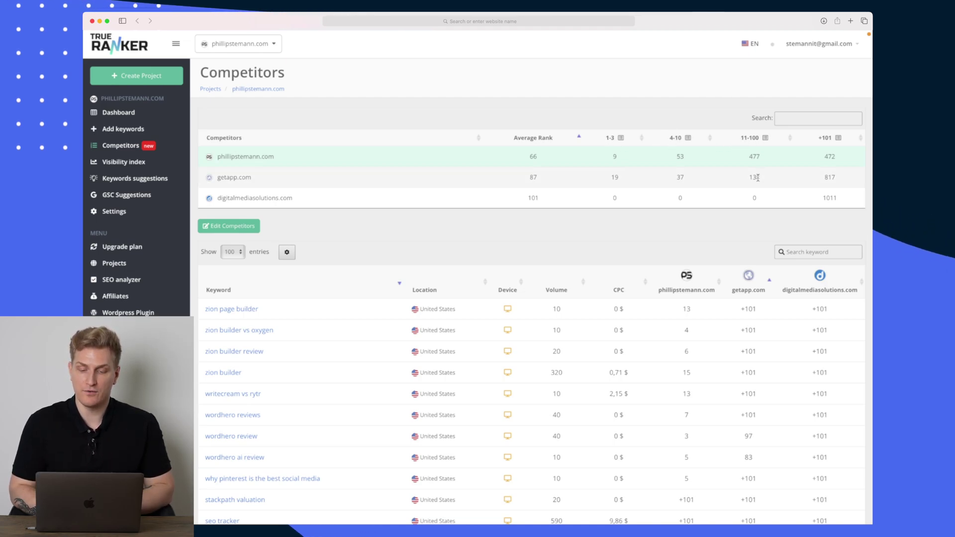
scroll(331, 241, "down", 5)
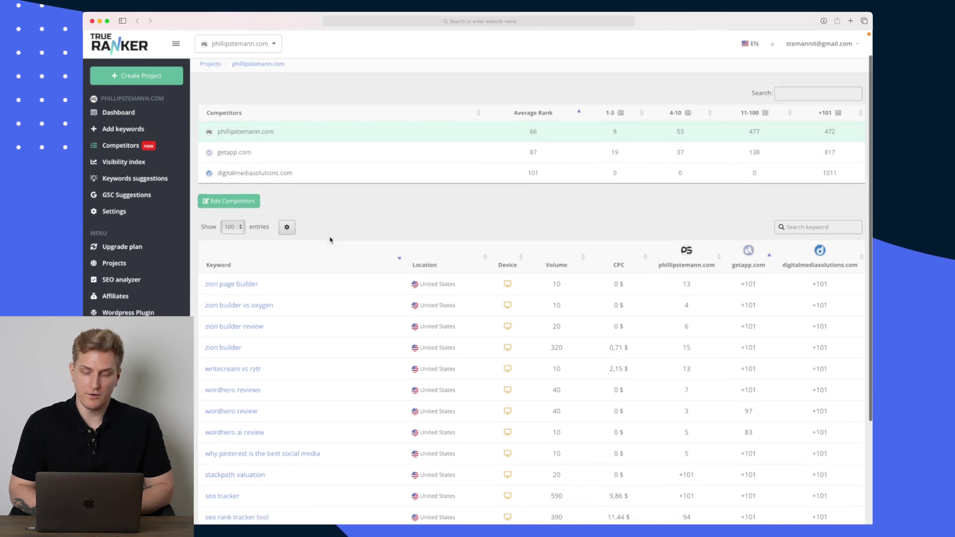
scroll(477, 270, "right", 1)
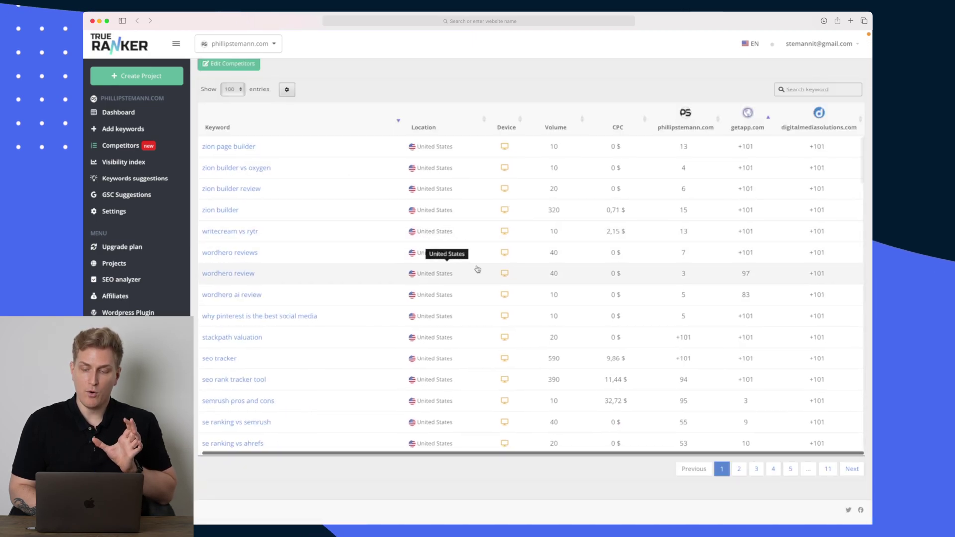
scroll(617, 194, "up", 1)
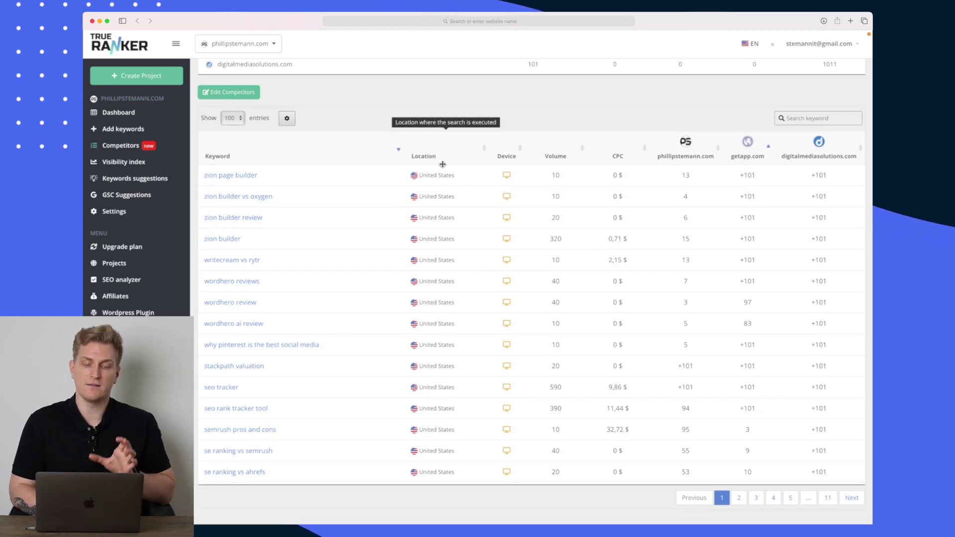
scroll(443, 164, "up", 2)
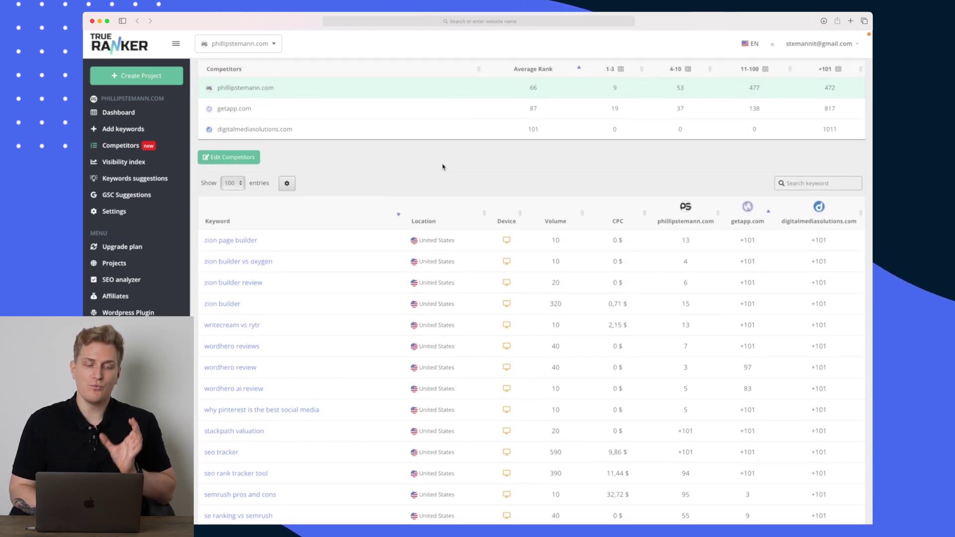
scroll(443, 165, "up", 1)
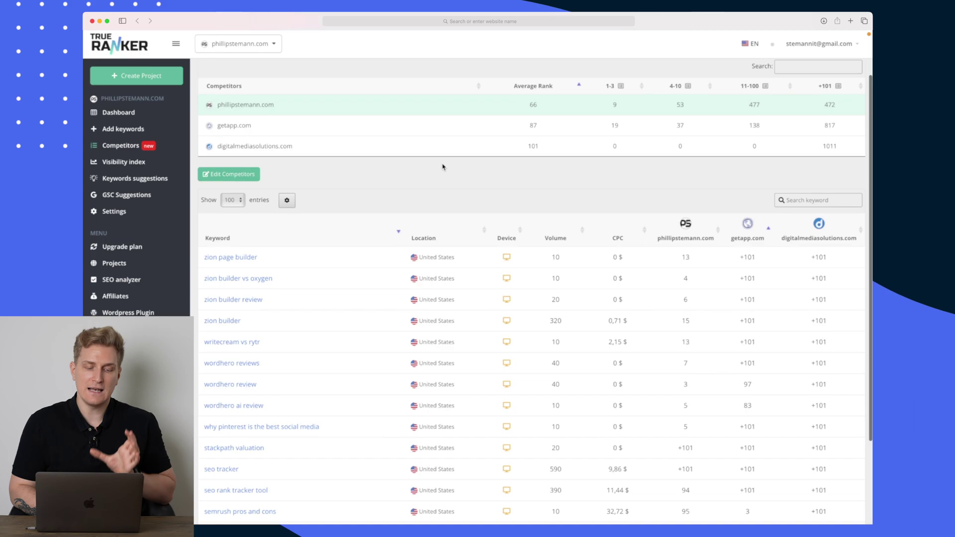
Add adage.com and softwareadvice.com as tracked competitors and accept the updated list.
left_click(241, 175)
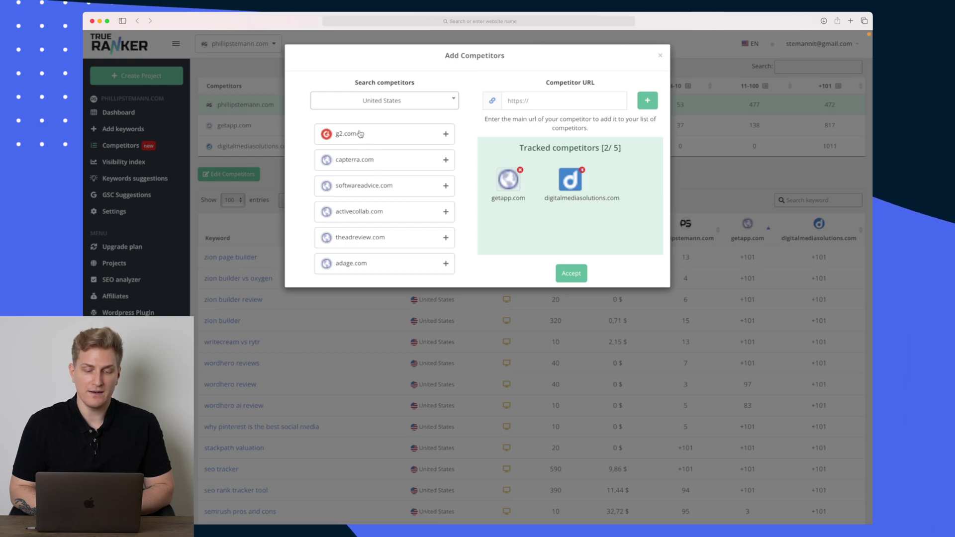
left_click(350, 272)
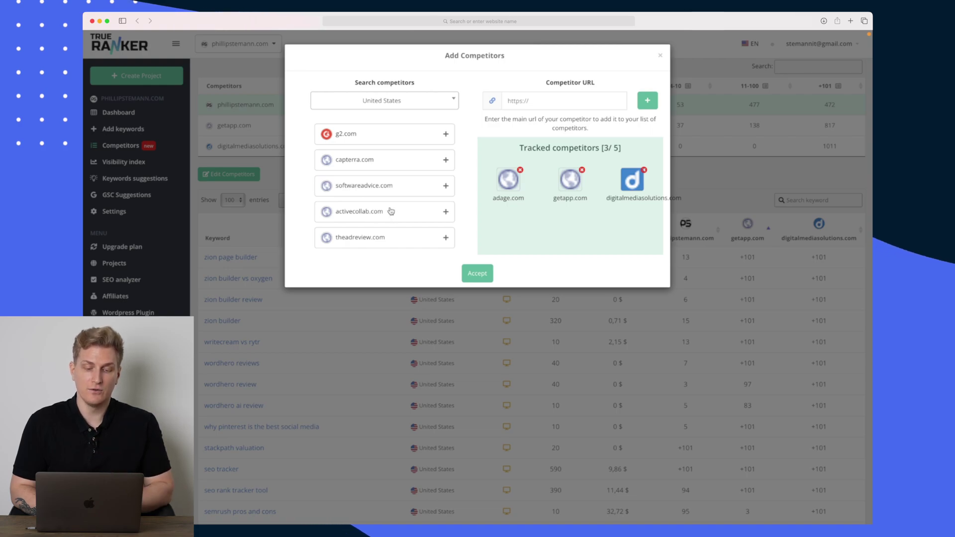
left_click(405, 189)
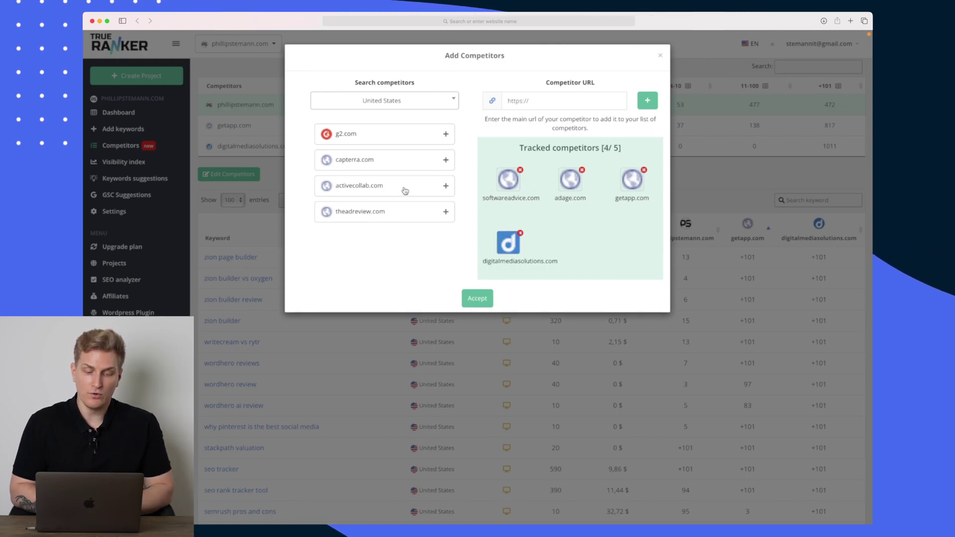
left_click(478, 298)
scroll(521, 290, "down", 2)
scroll(654, 336, "down", 3)
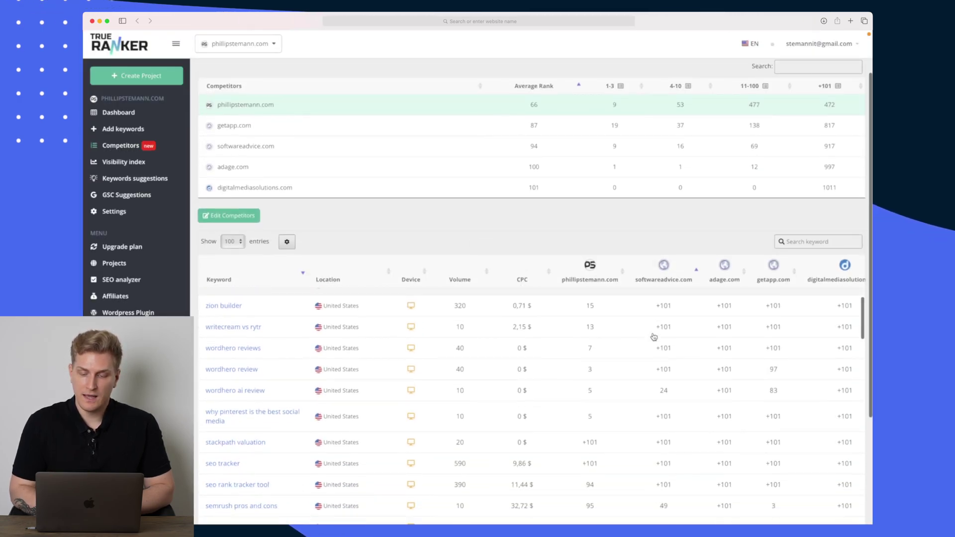
scroll(654, 336, "down", 4)
scroll(654, 336, "up", 3)
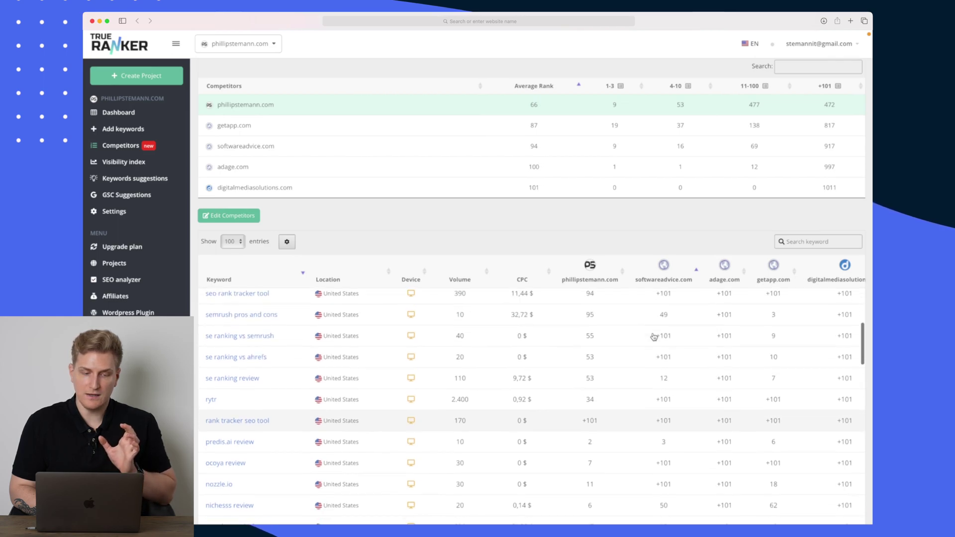
scroll(548, 245, "down", 4)
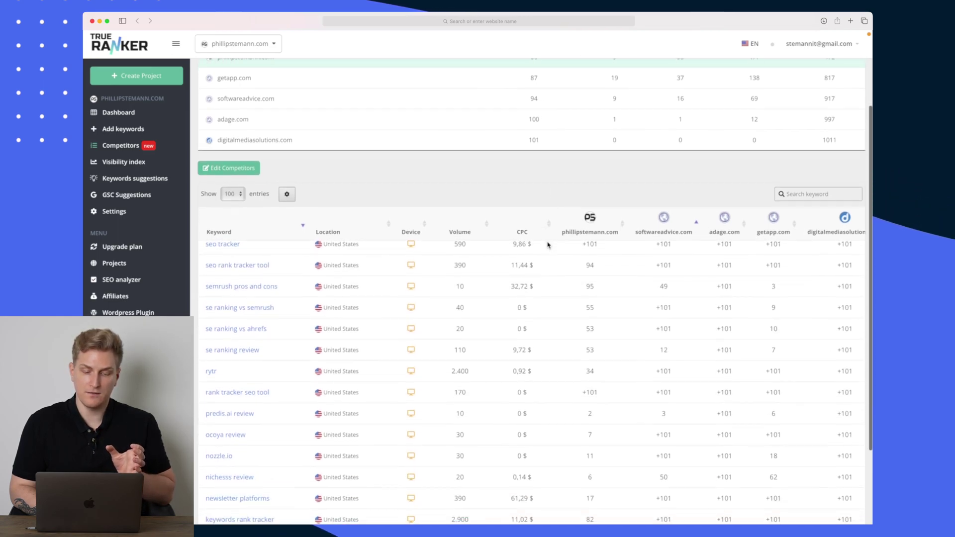
scroll(548, 245, "up", 2)
scroll(548, 245, "up", 4)
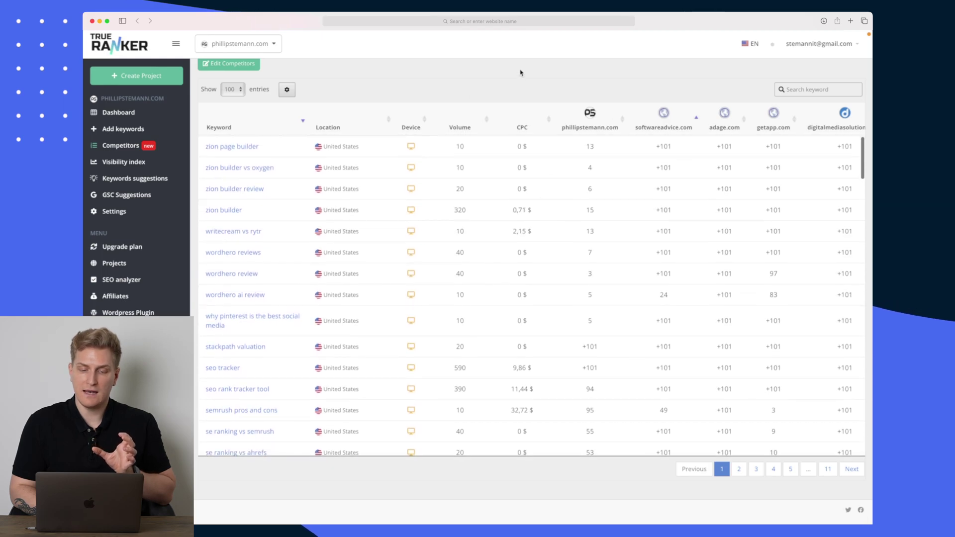
scroll(521, 75, "up", 5)
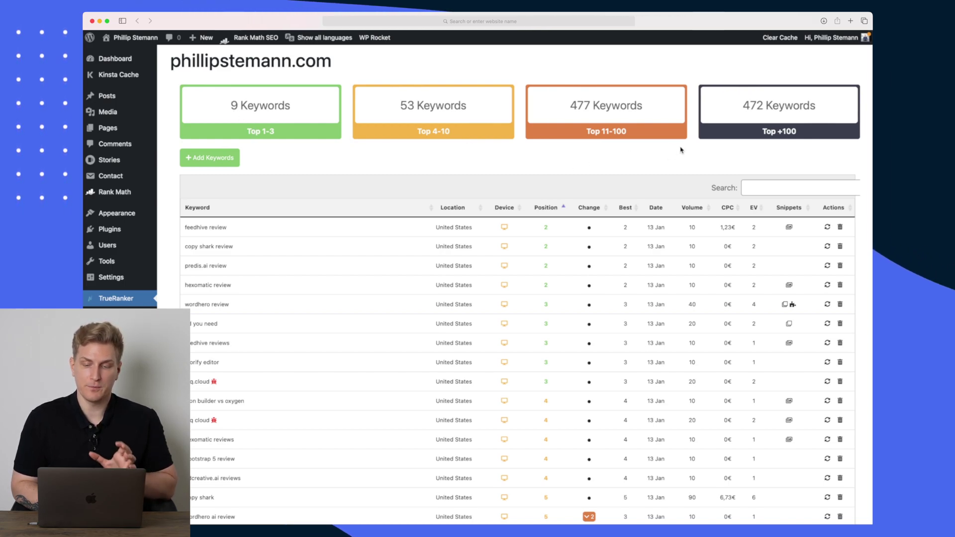
Scroll the WordPress TrueRanker plugin's keyword table listing feedhive review, copy shark review and others.
scroll(681, 149, "down", 1)
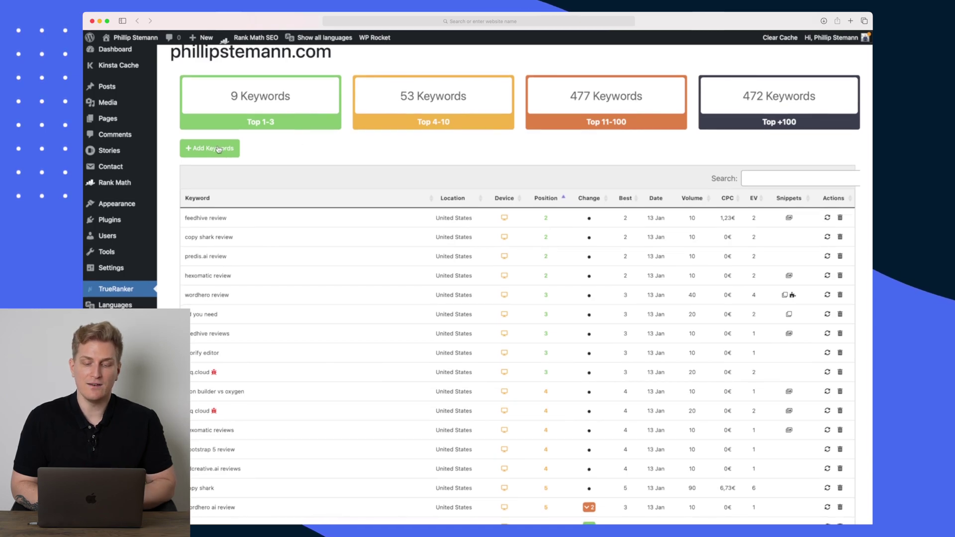
scroll(218, 149, "down", 3)
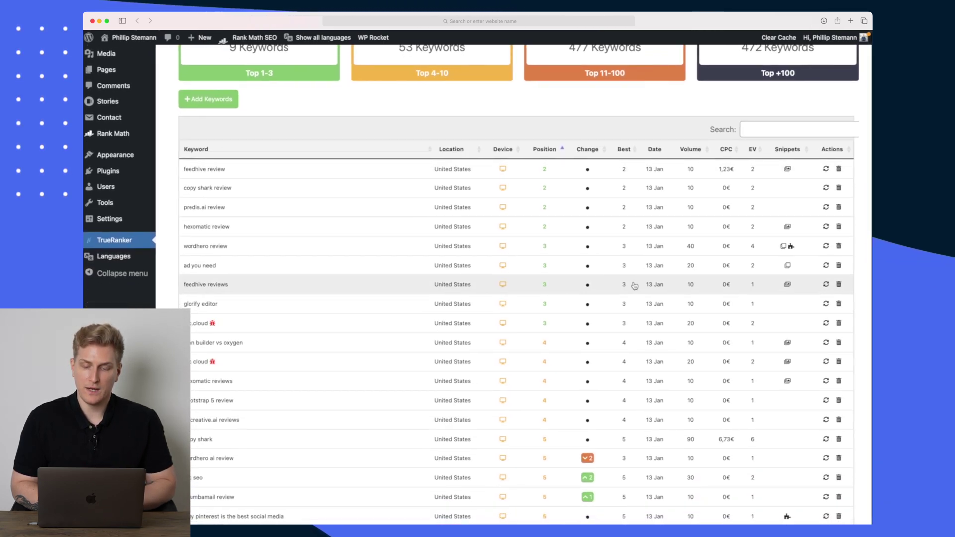
scroll(701, 164, "down", 1)
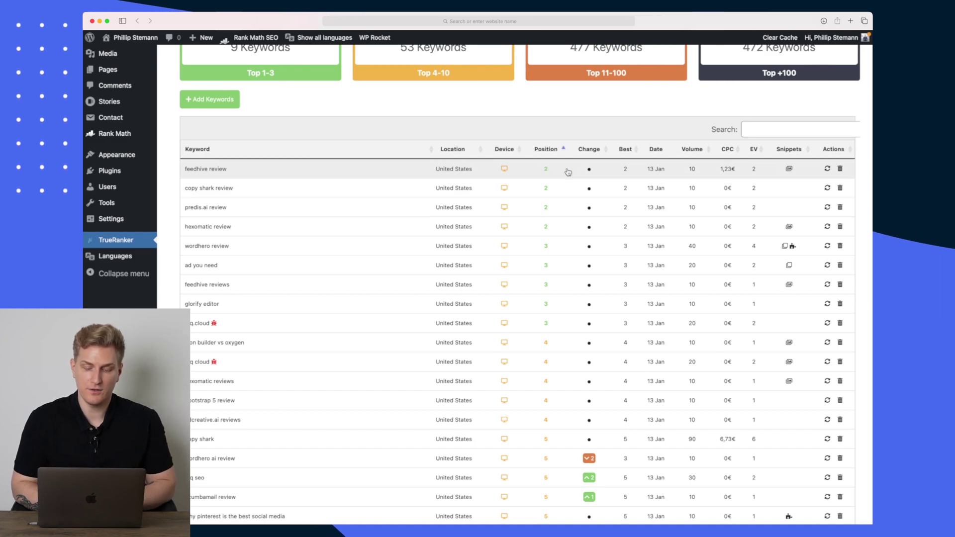
scroll(721, 165, "down", 1)
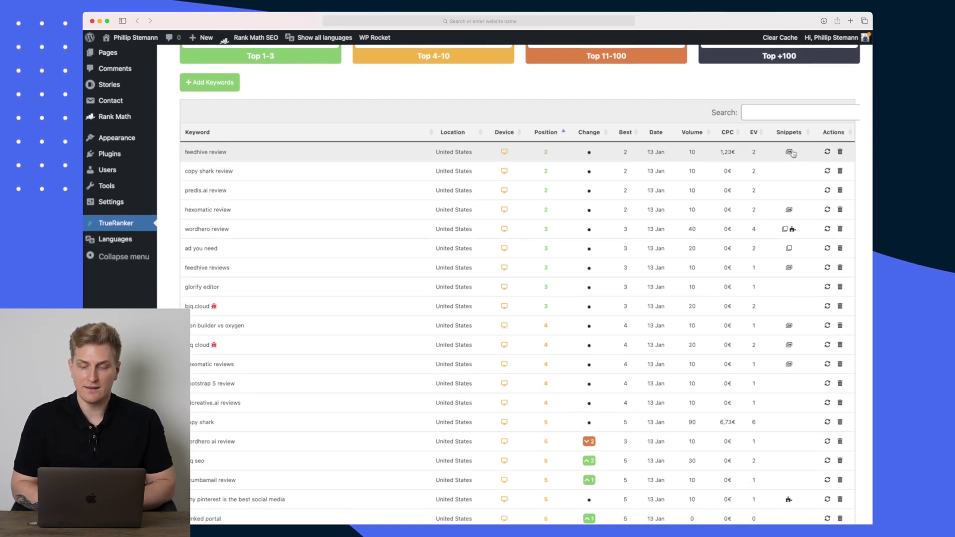
left_click(790, 152)
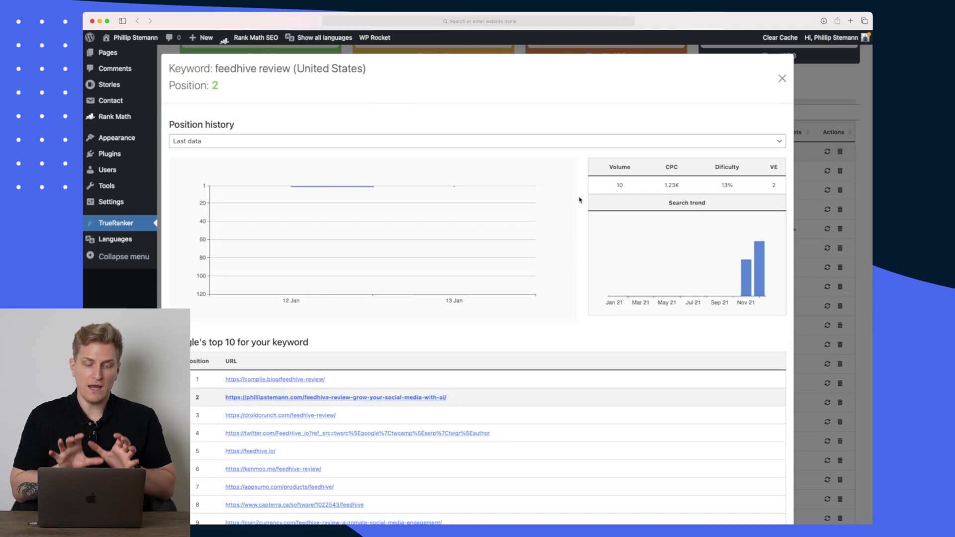
scroll(579, 200, "down", 2)
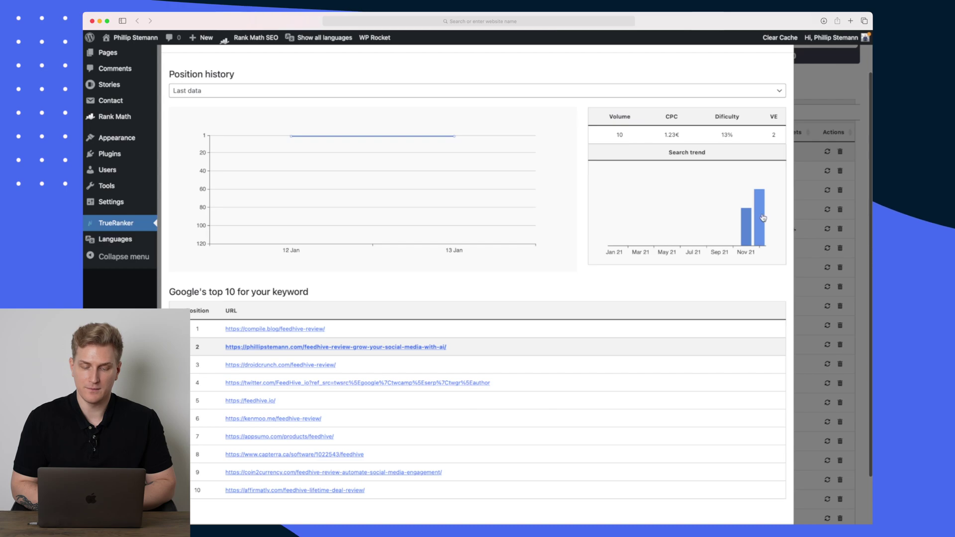
scroll(399, 277, "down", 1)
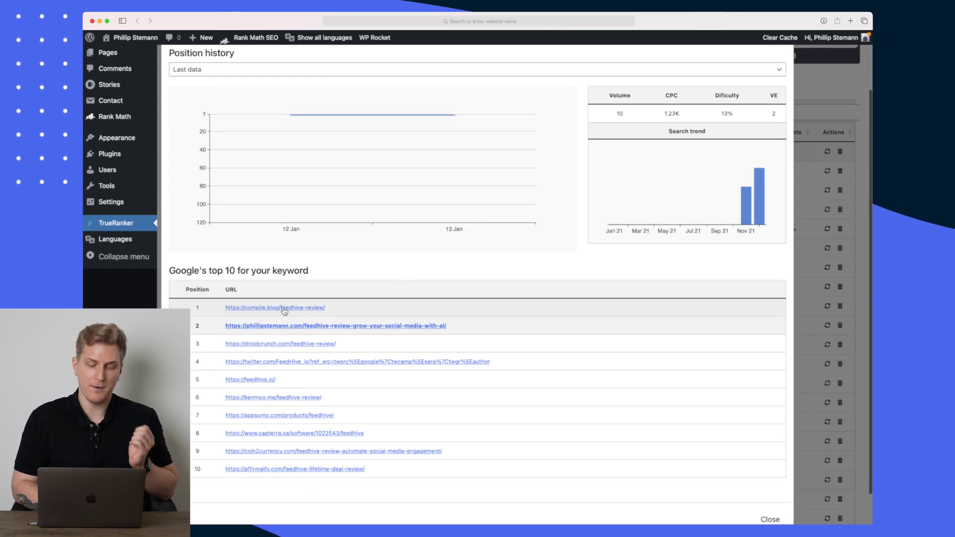
scroll(304, 348, "up", 1)
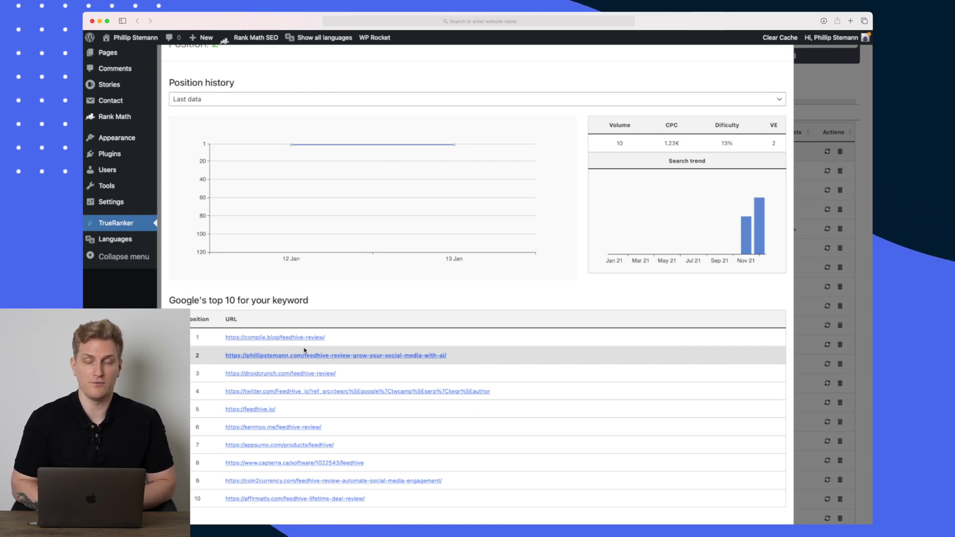
scroll(304, 350, "up", 1)
scroll(304, 350, "up", 1)
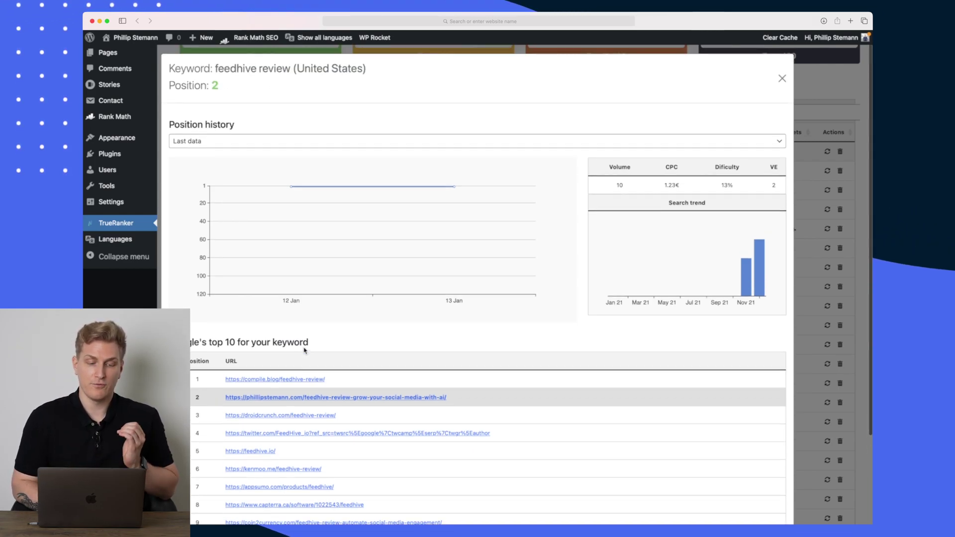
left_click(782, 79)
scroll(522, 219, "up", 3)
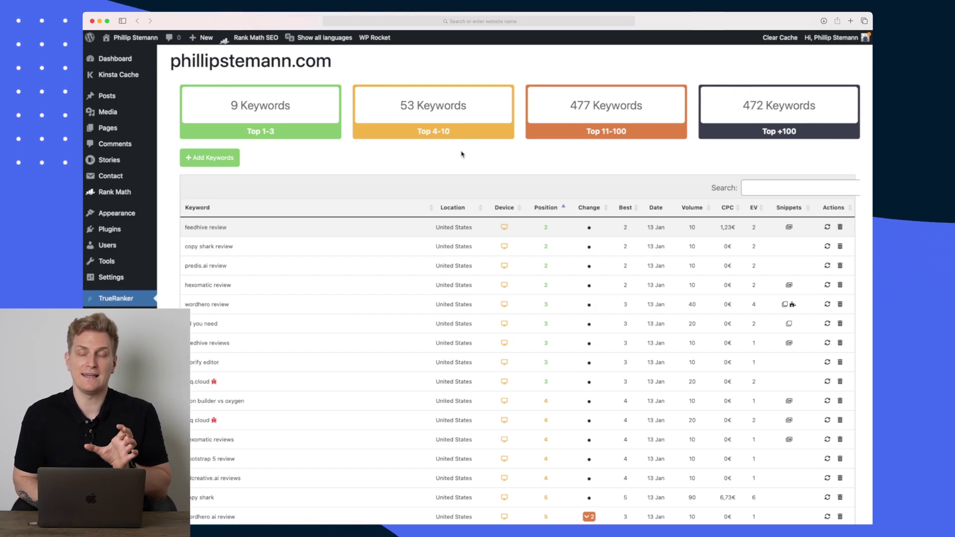
scroll(462, 154, "down", 20)
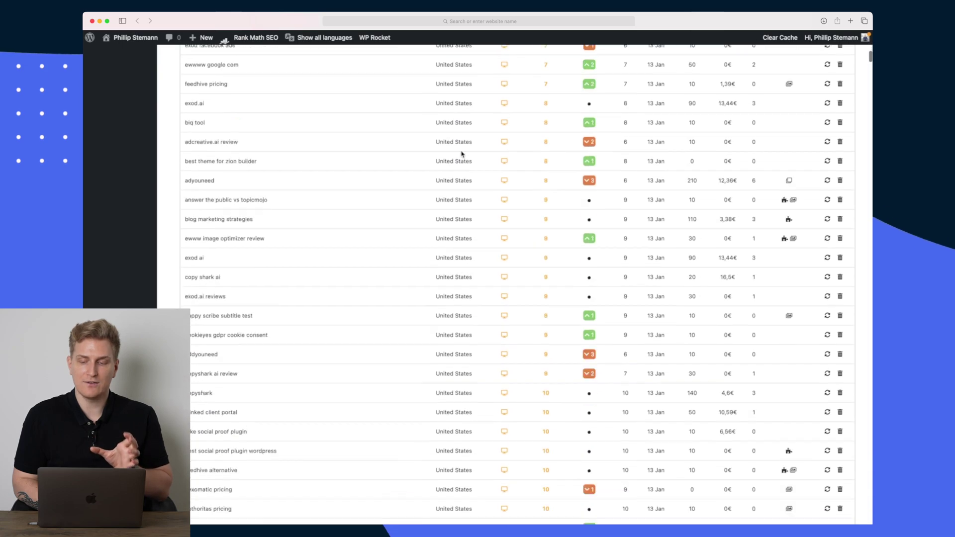
scroll(462, 154, "up", 20)
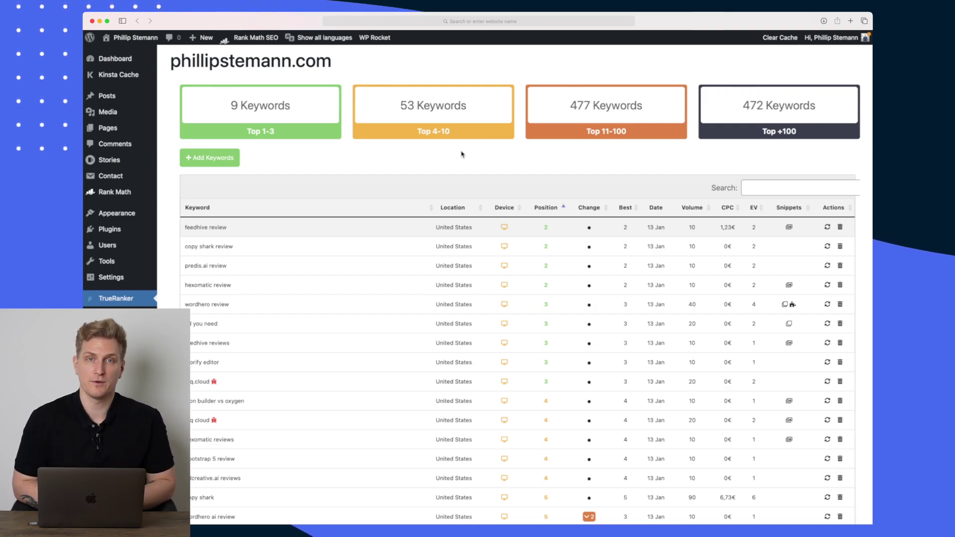
scroll(462, 154, "down", 2)
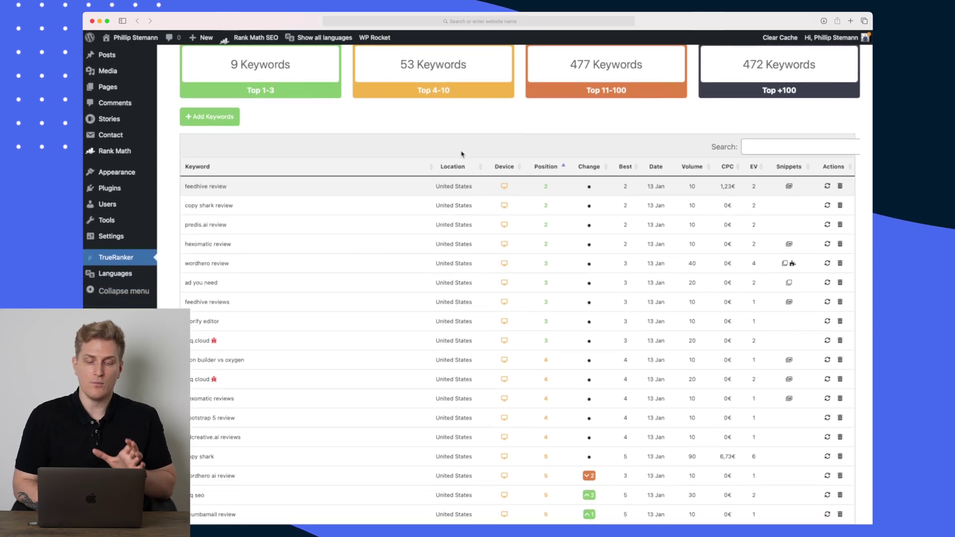
scroll(462, 154, "up", 2)
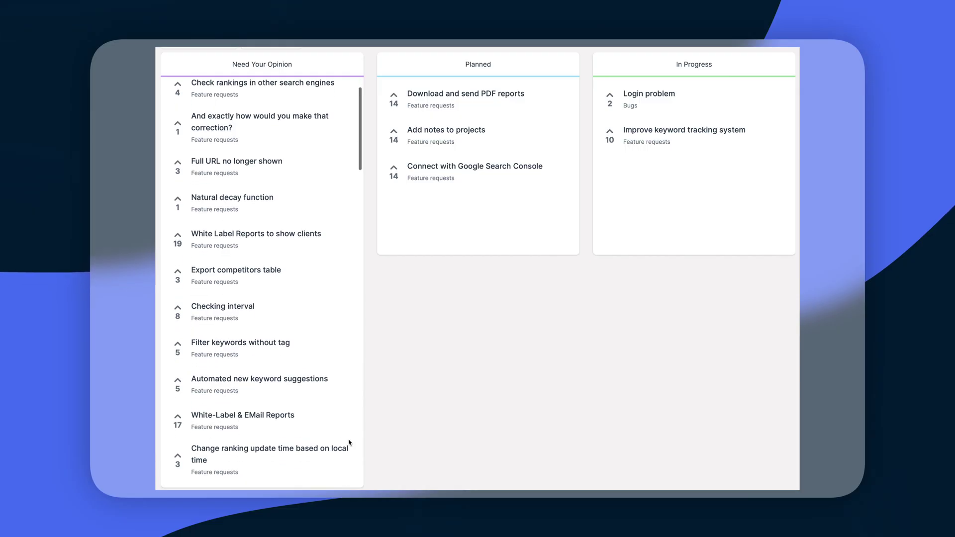
scroll(350, 442, "down", 5)
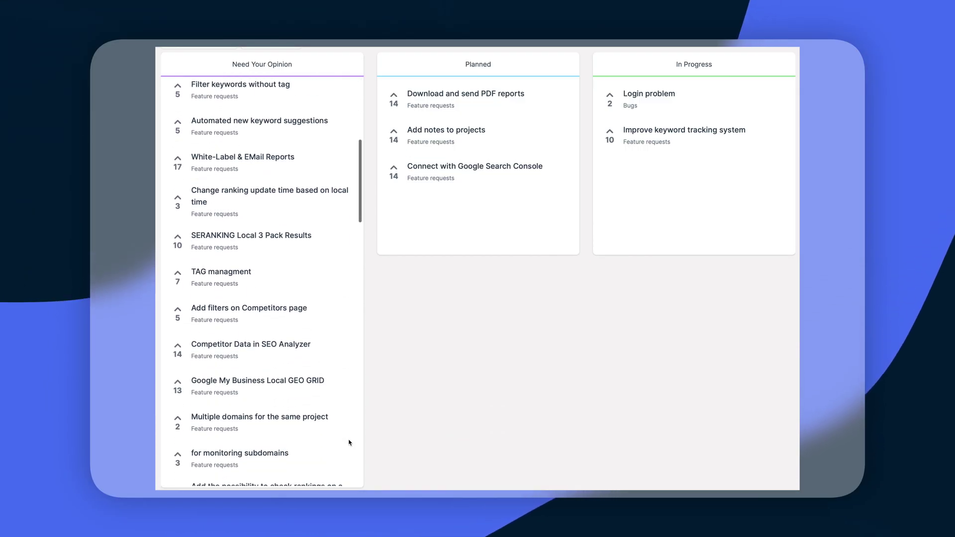
scroll(350, 442, "down", 5)
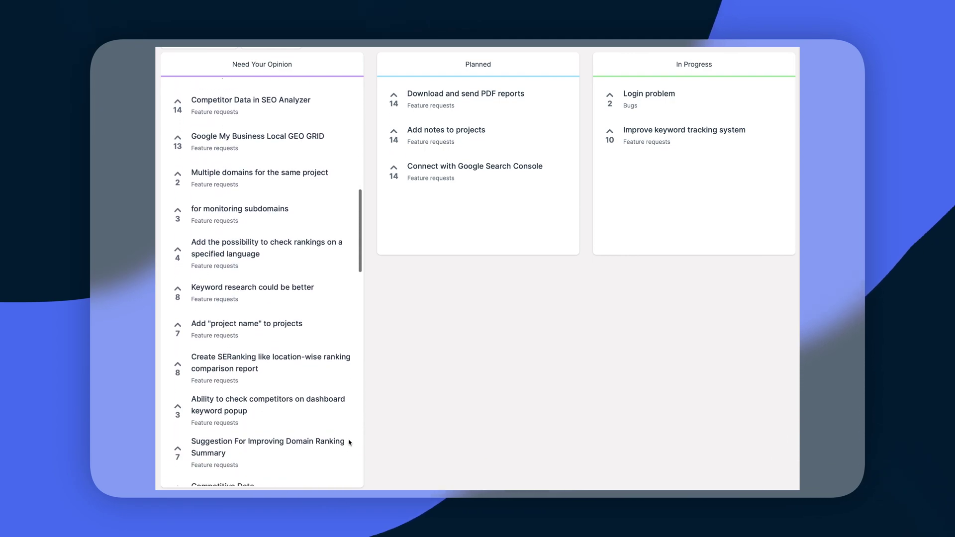
scroll(350, 443, "down", 5)
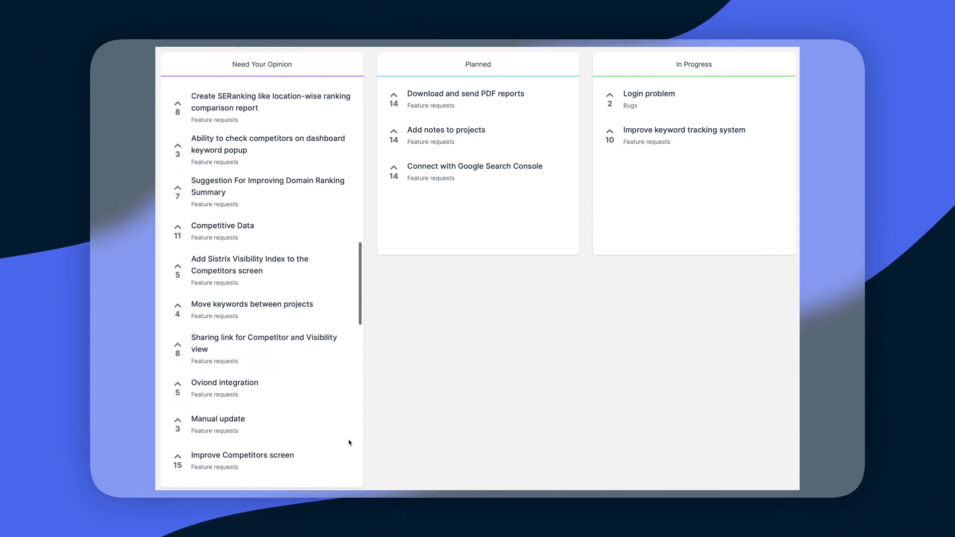
scroll(350, 443, "down", 5)
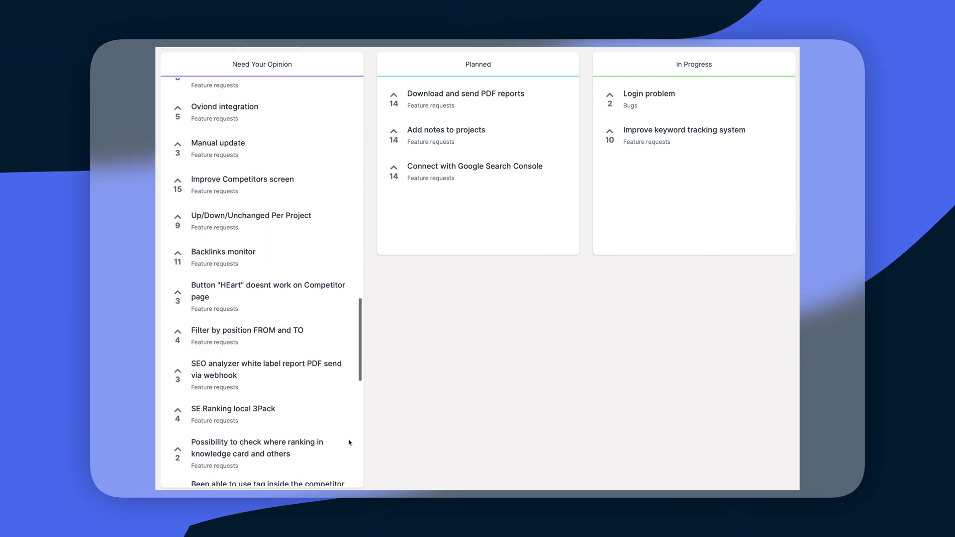
scroll(350, 443, "down", 5)
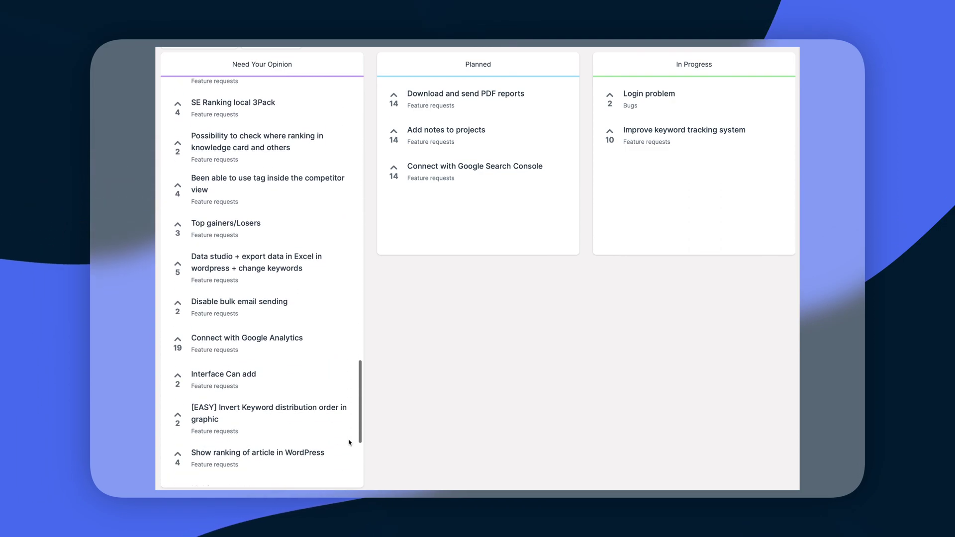
scroll(349, 442, "down", 2)
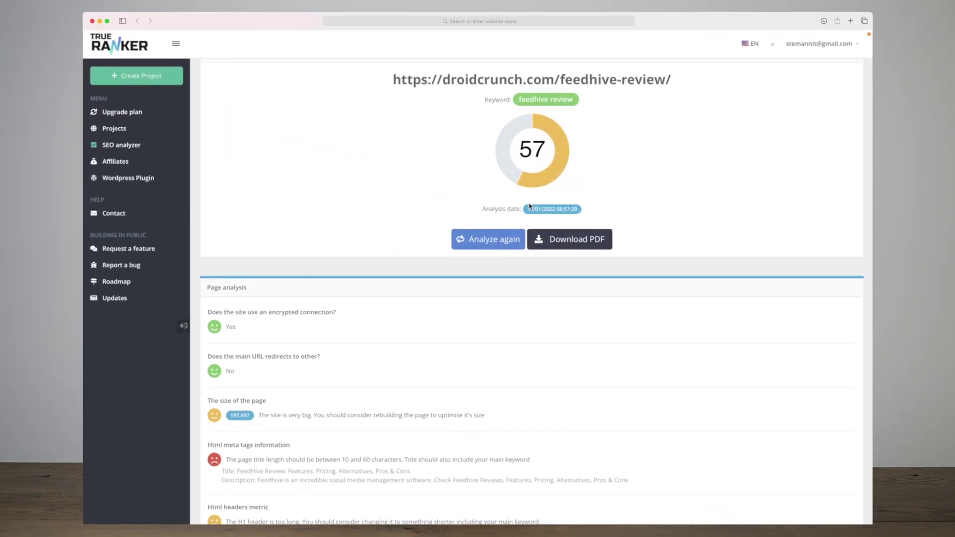
Scroll down the droidcrunch.com FeedHive review report to read its page analysis checks and keyword density tables.
scroll(529, 205, "down", 4)
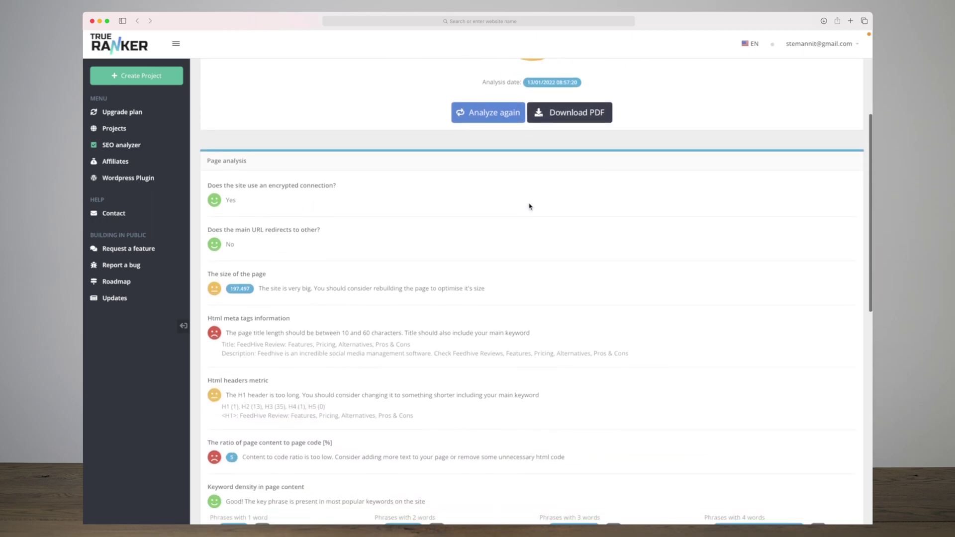
scroll(530, 205, "down", 2)
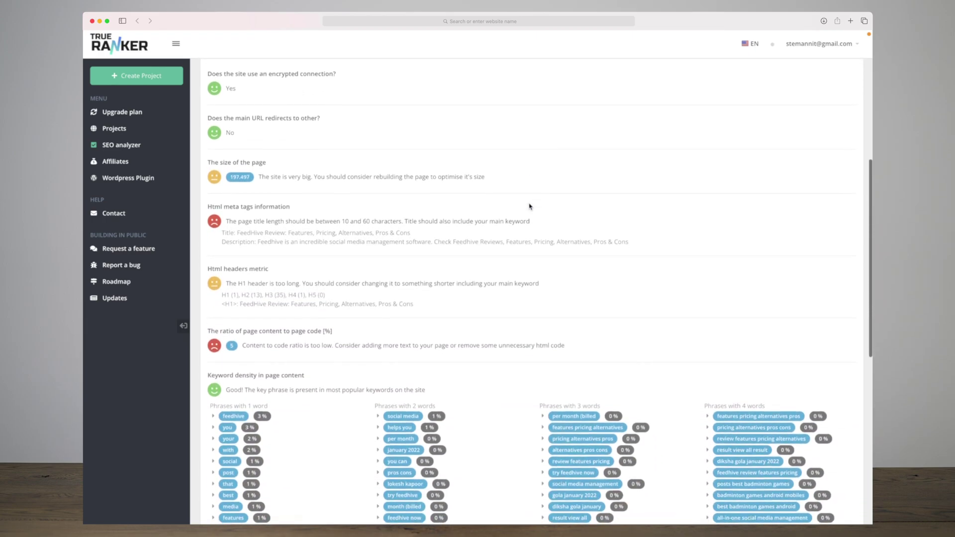